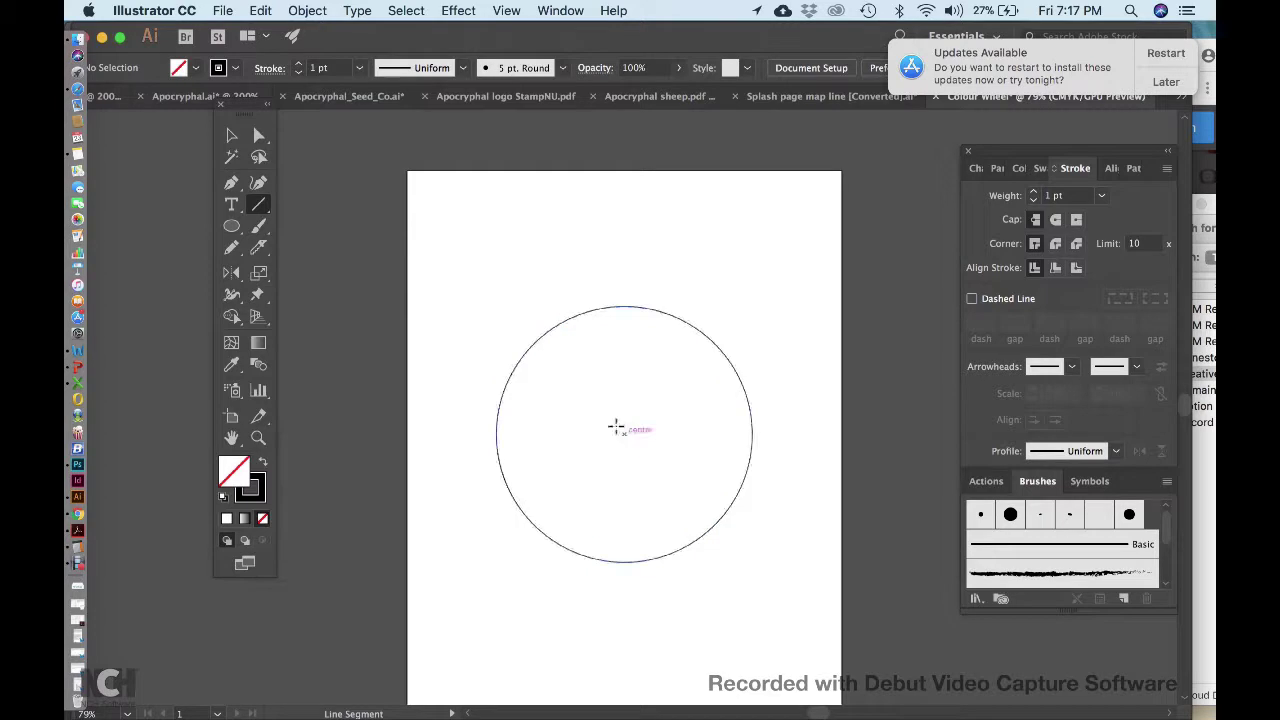
Draw a vertical line 2.5 in long from the circle's center to its top anchor point, and deselect it.
drag(616, 428, 617, 301)
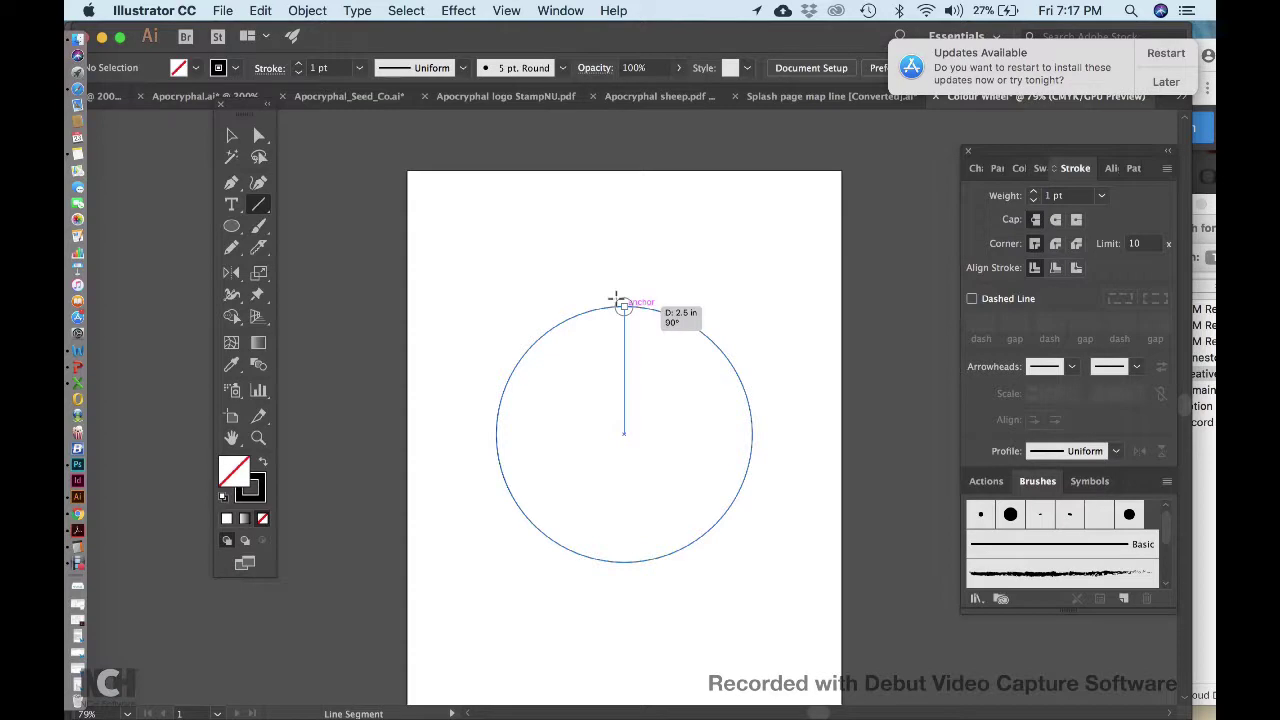
drag(616, 299, 616, 299)
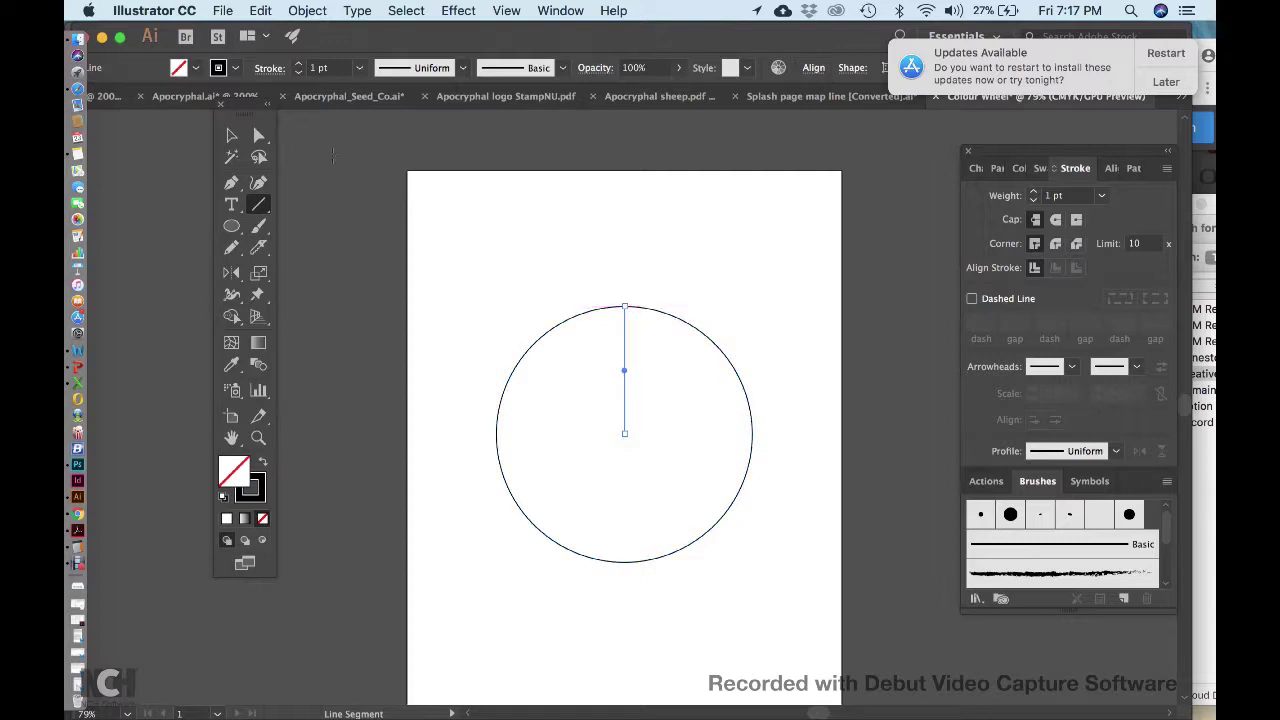
click(231, 137)
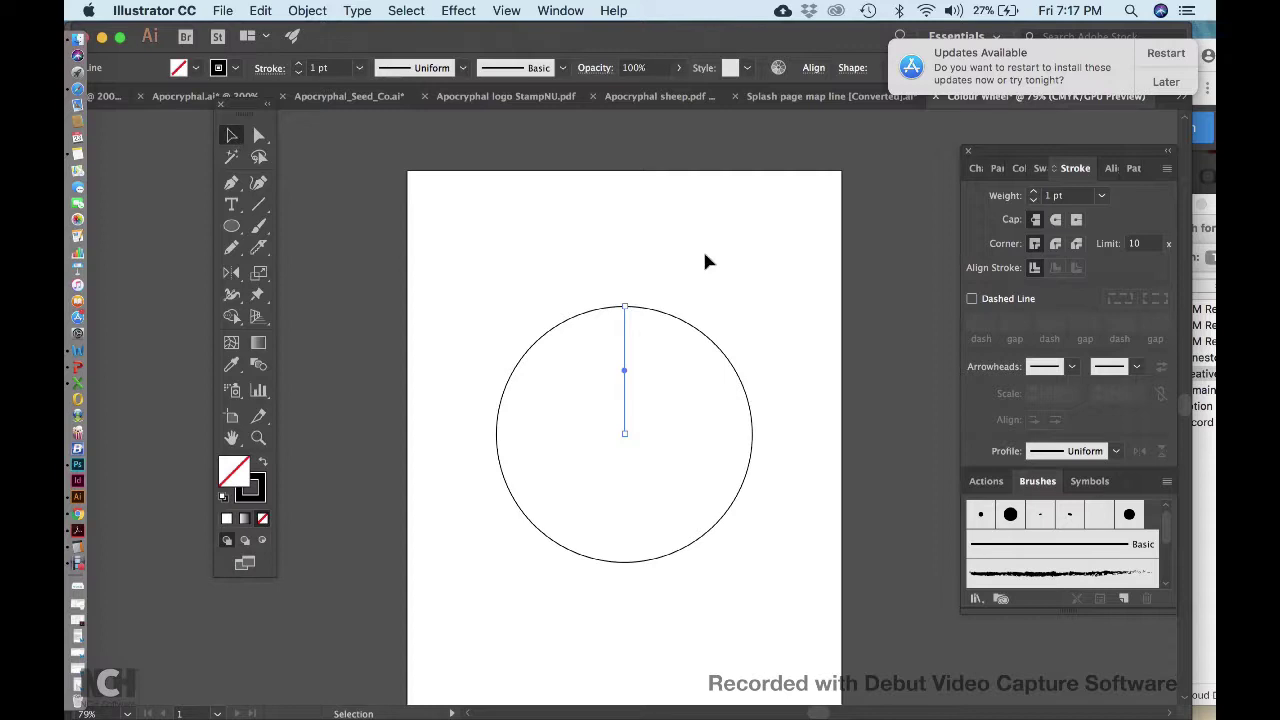
click(785, 332)
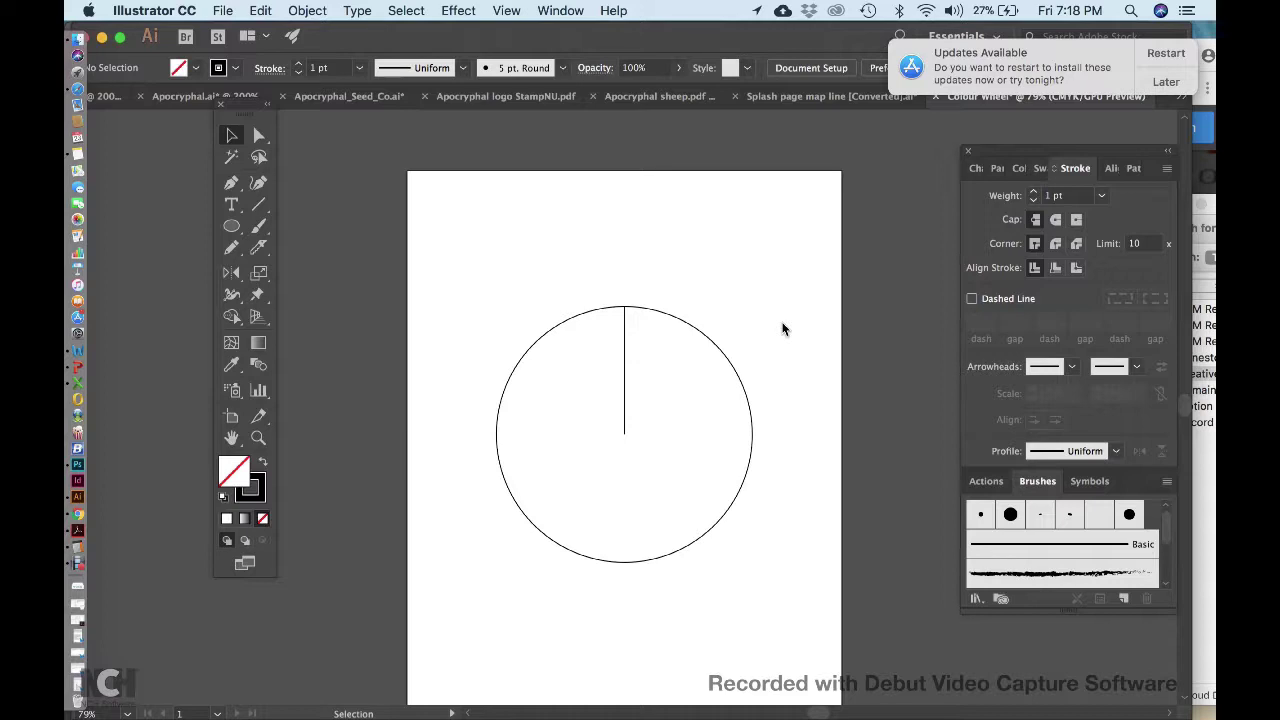
scroll(783, 329, down, 2)
scroll(783, 329, right, 2)
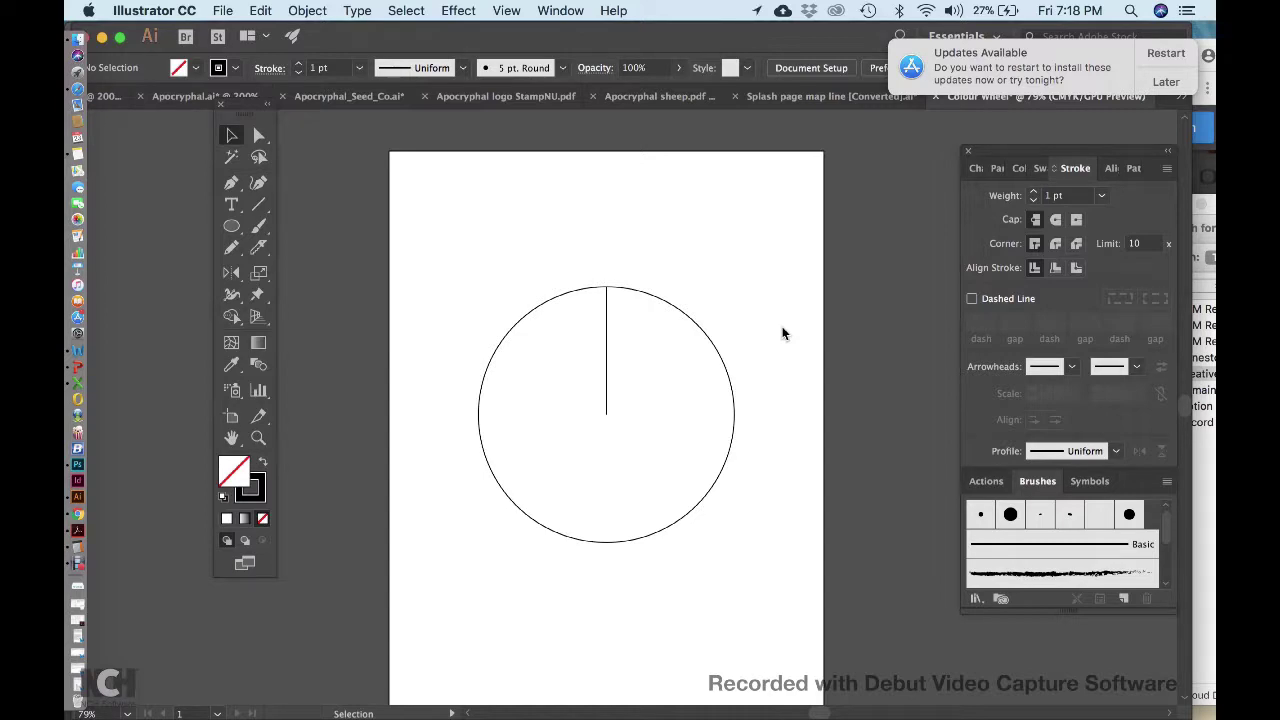
click(604, 352)
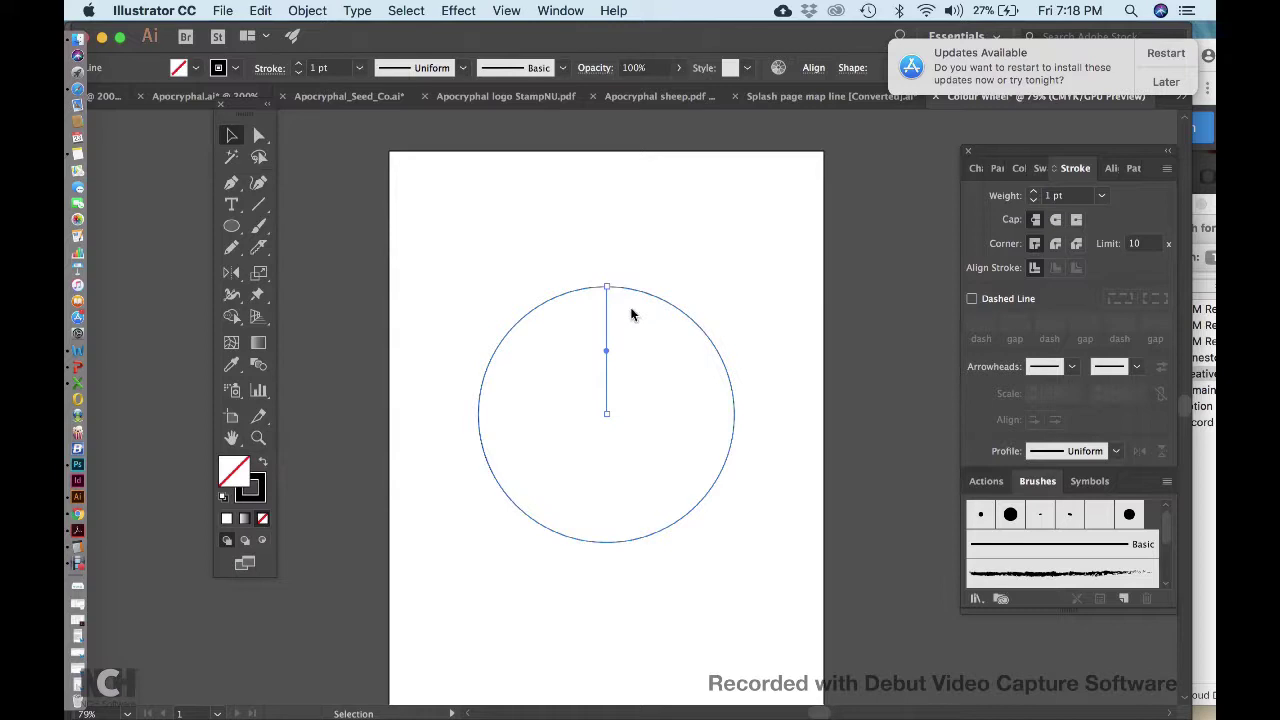
click(643, 259)
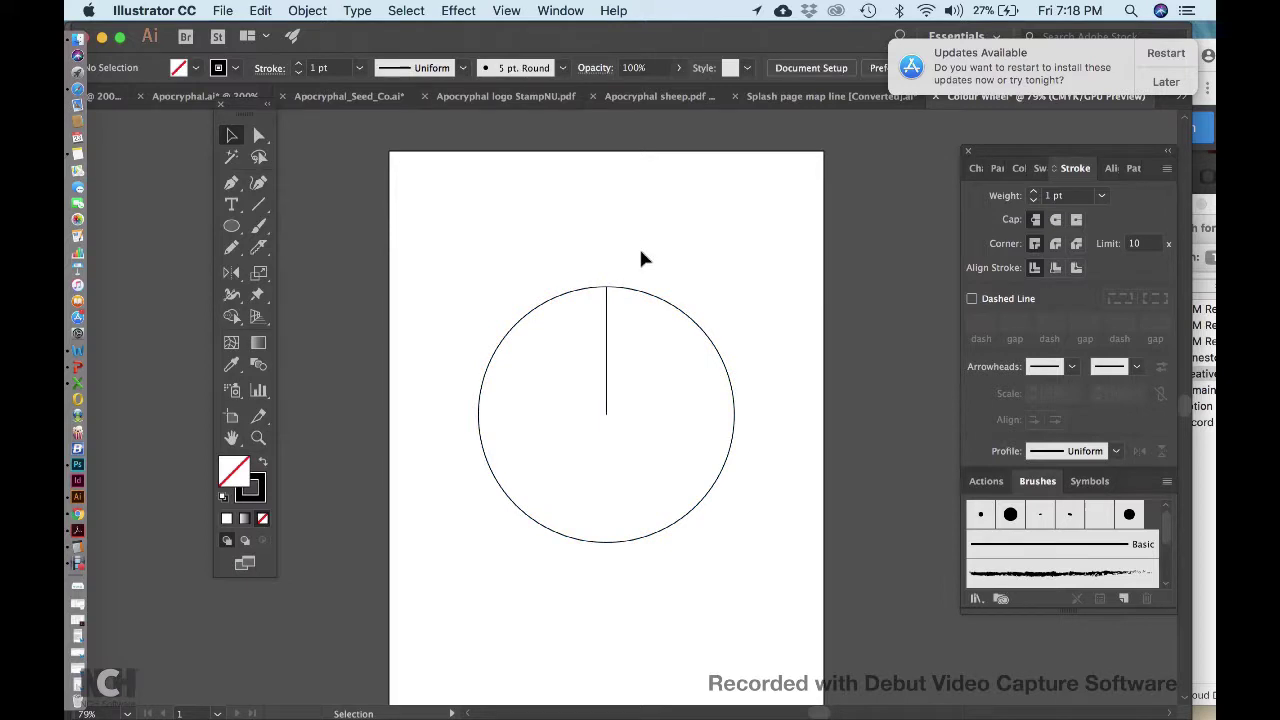
Try to rotate the vertical line about a point partway along its length, and undo the rotation.
key(super+equal)
key(super+equal)
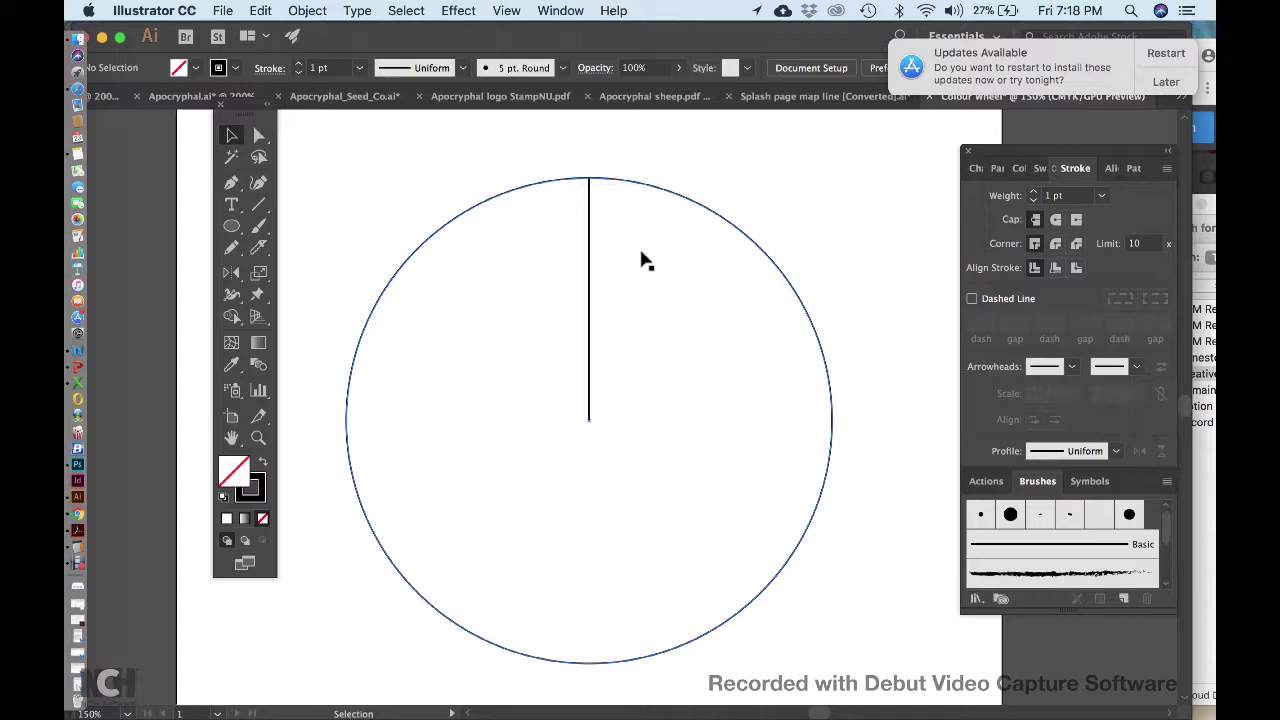
key(space)
mouse_move(669, 305)
mouse_down()
mouse_move(703, 271)
mouse_move(700, 323)
mouse_move(722, 294)
mouse_move(677, 306)
mouse_move(700, 289)
mouse_move(686, 292)
mouse_up()
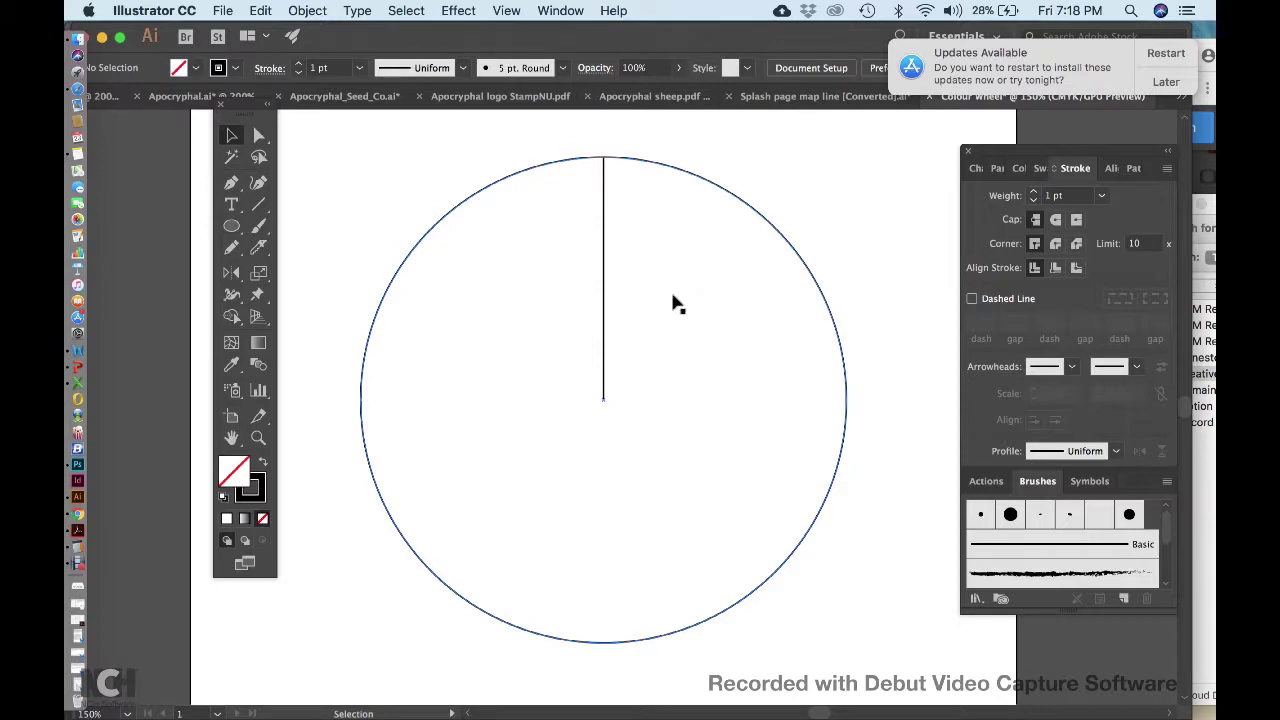
click(604, 228)
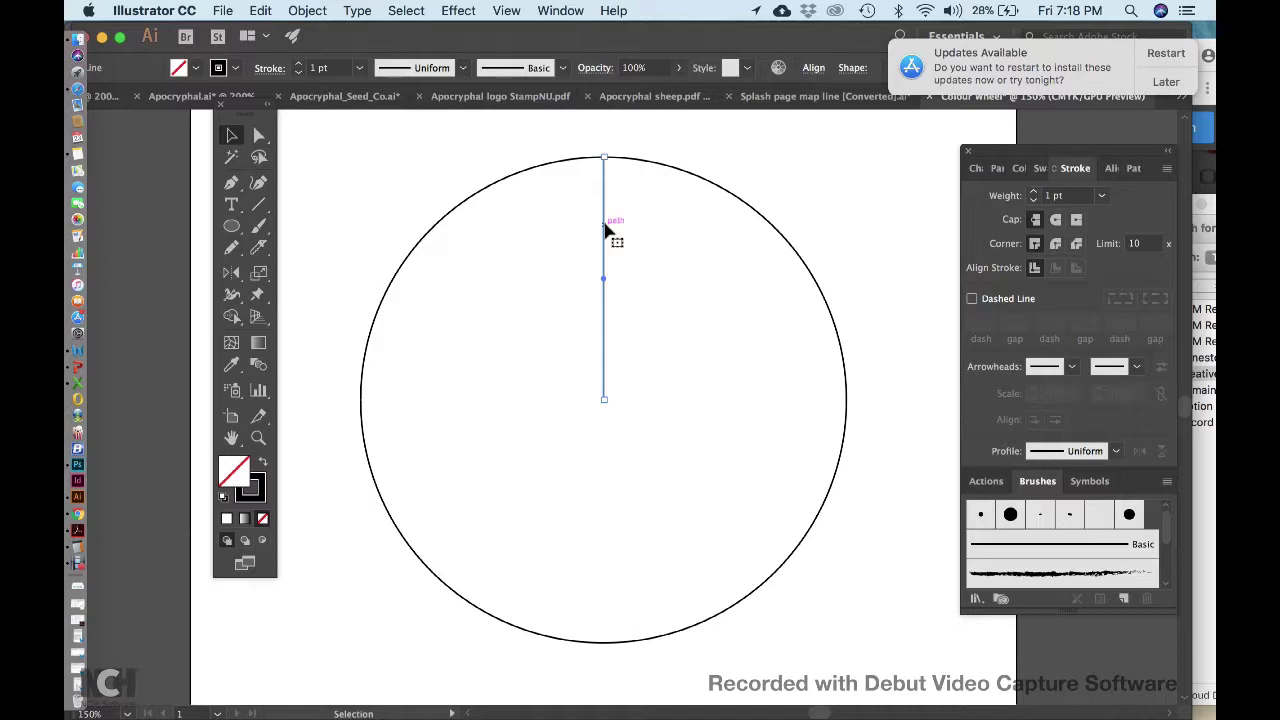
click(258, 204)
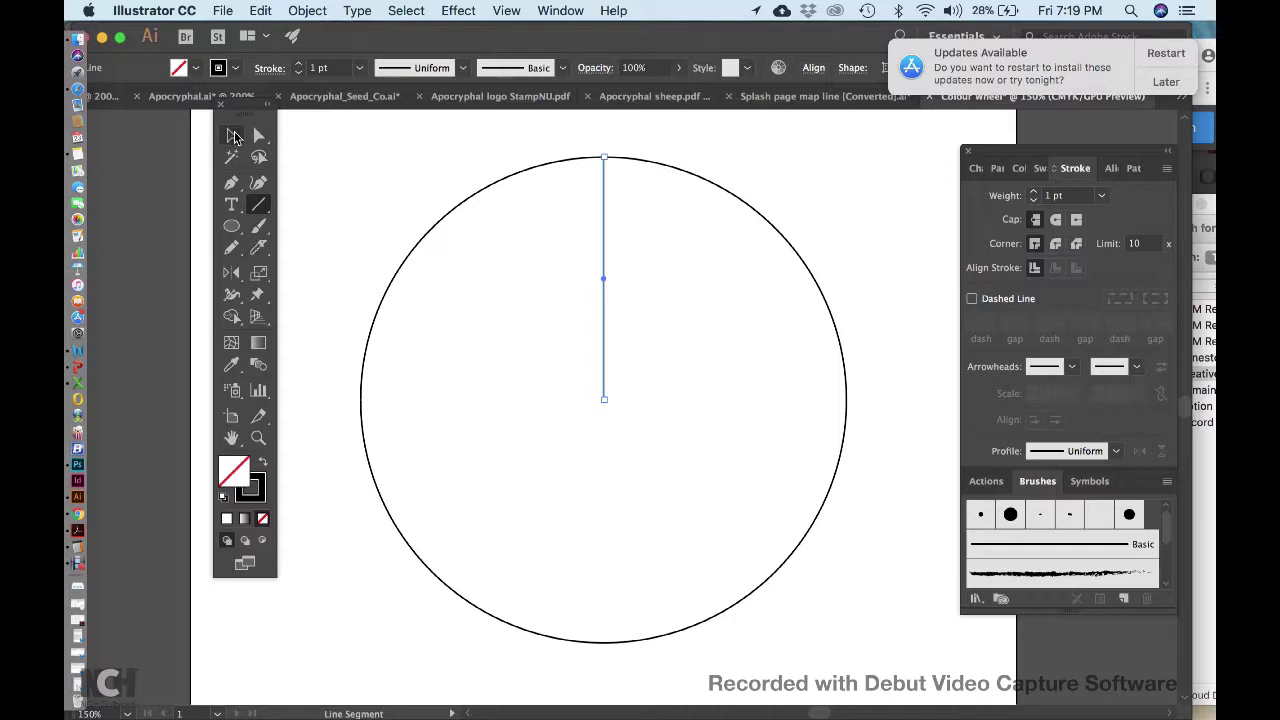
click(234, 137)
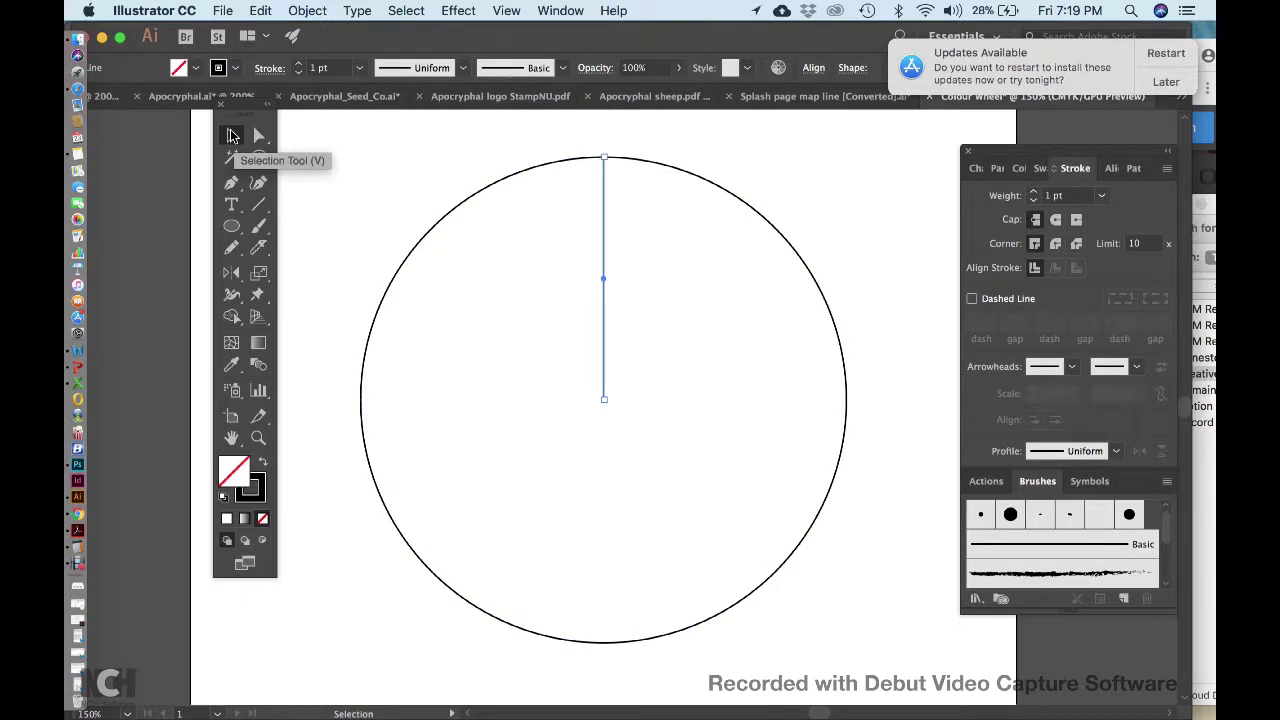
drag(231, 272, 316, 273)
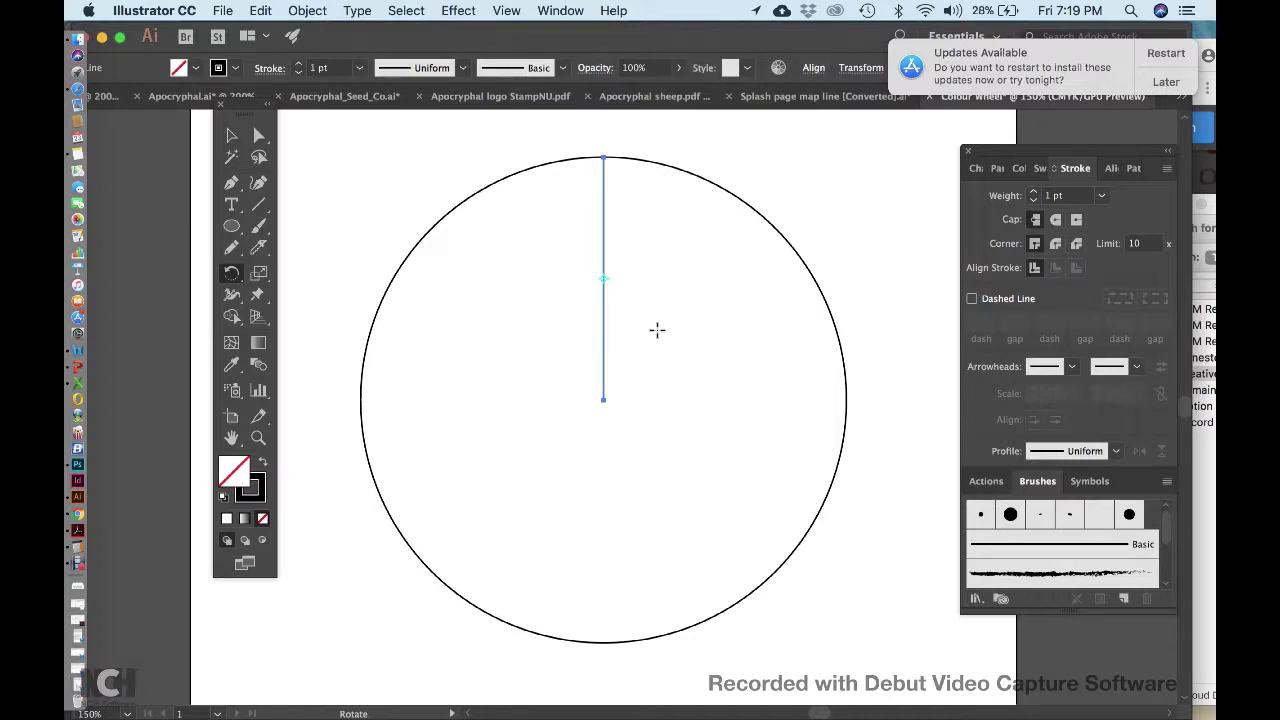
click(603, 331)
drag(707, 141, 581, 230)
key(super+z)
Try to rotate the vertical line 30° counterclockwise about the circle's center, and undo it.
click(602, 398)
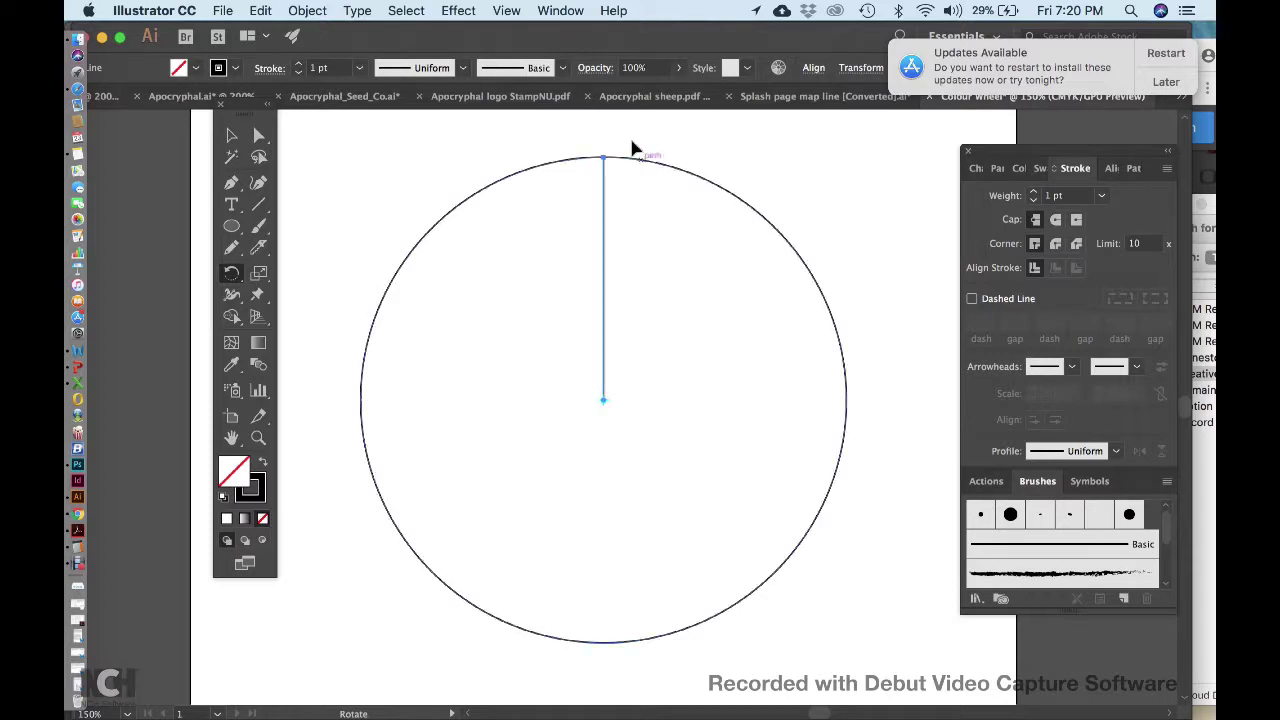
drag(606, 131, 473, 170)
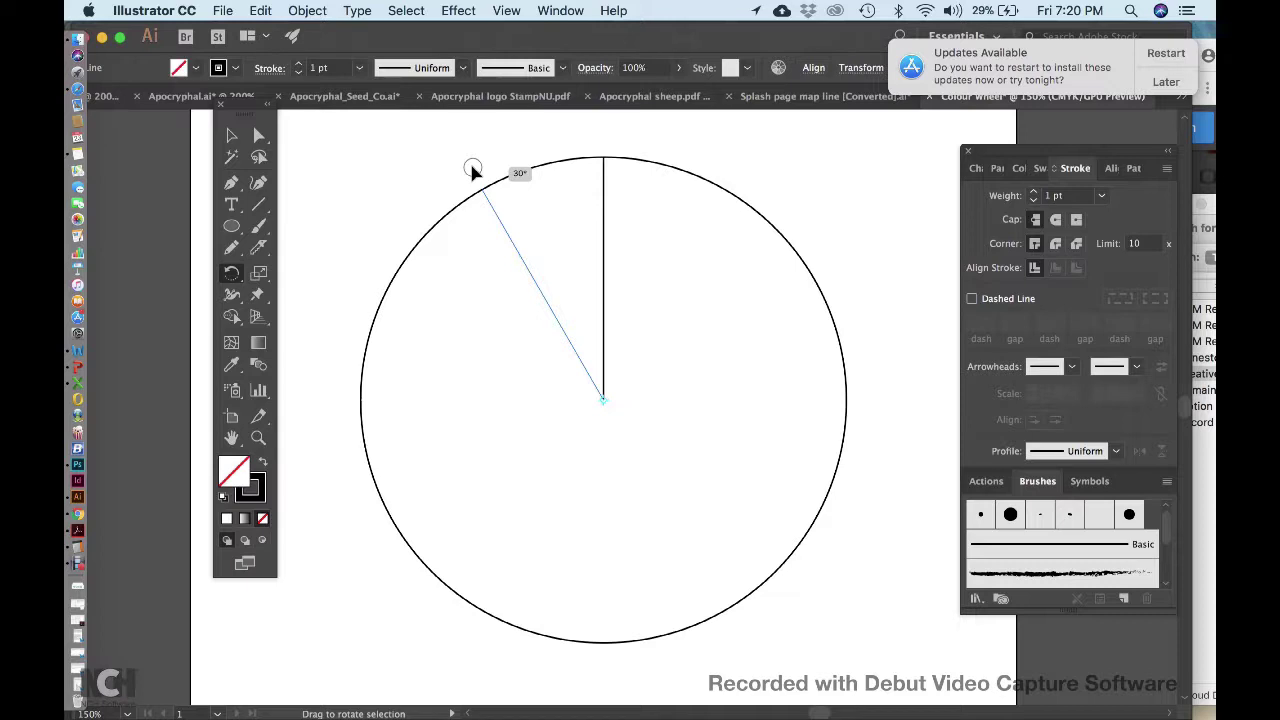
drag(473, 170, 474, 172)
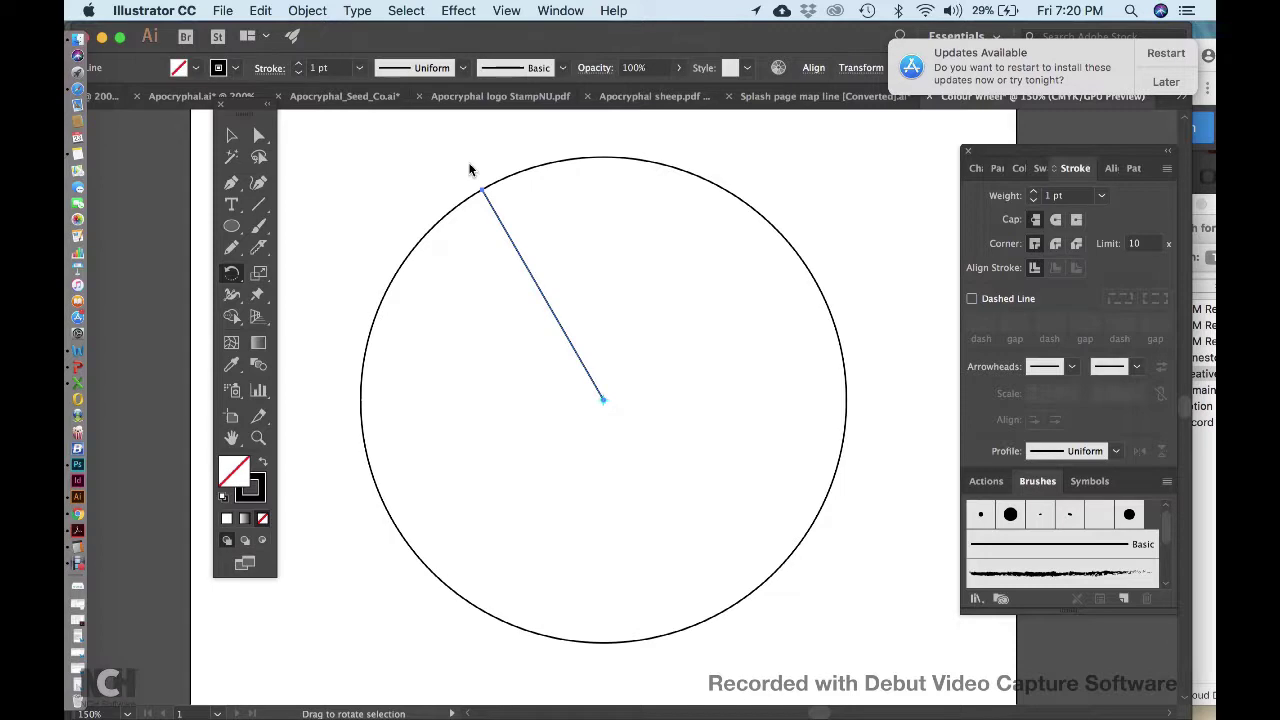
key(super+z)
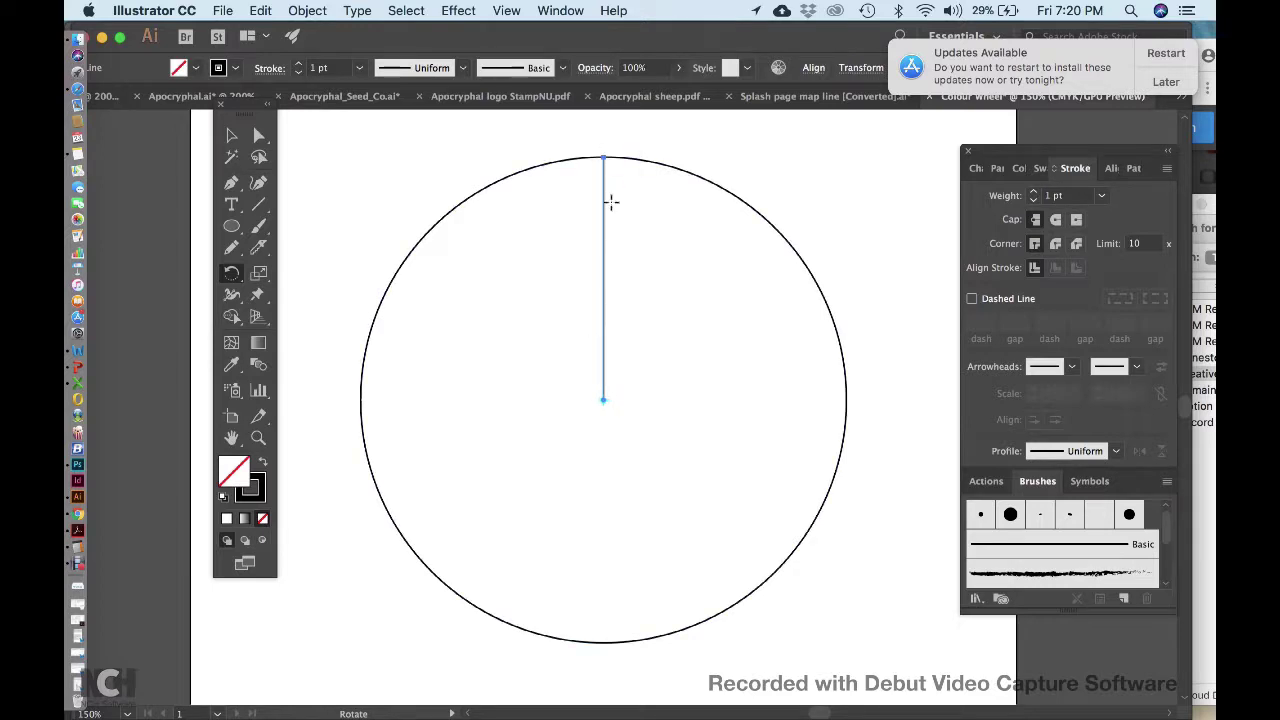
Create a copy of the vertical line rotated 30° about the circle's center.
click(231, 135)
click(688, 160)
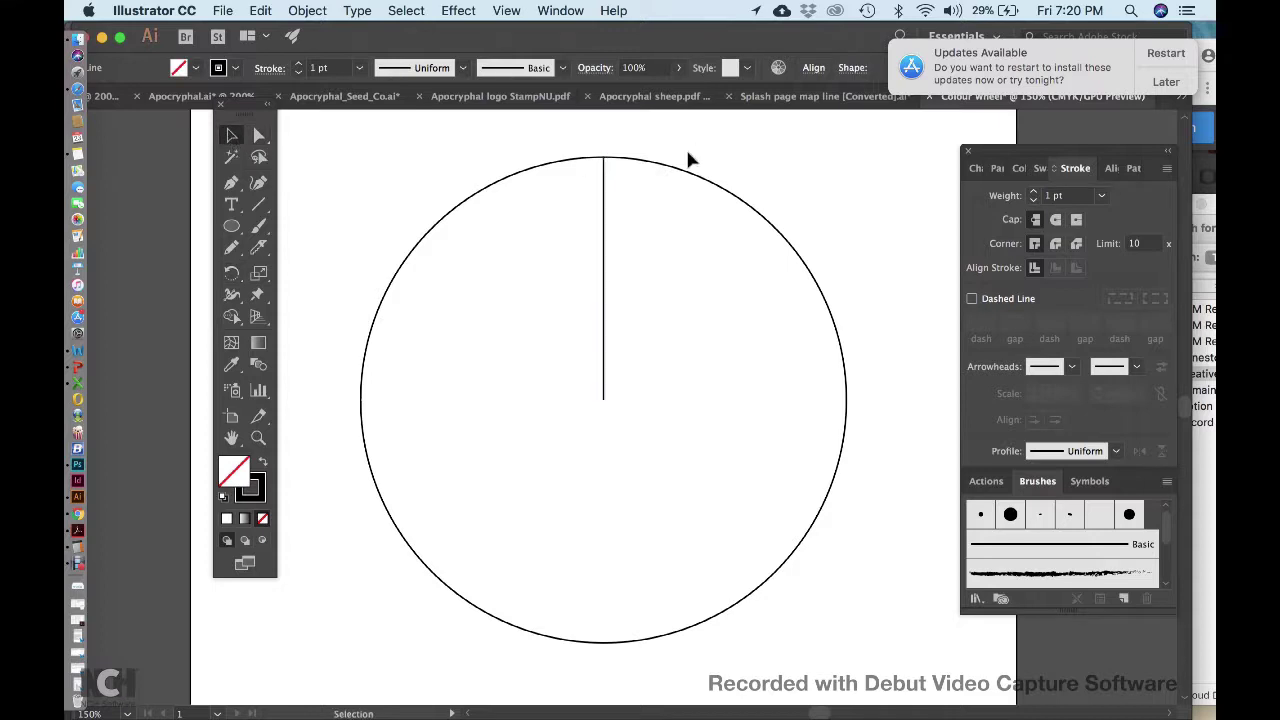
click(603, 257)
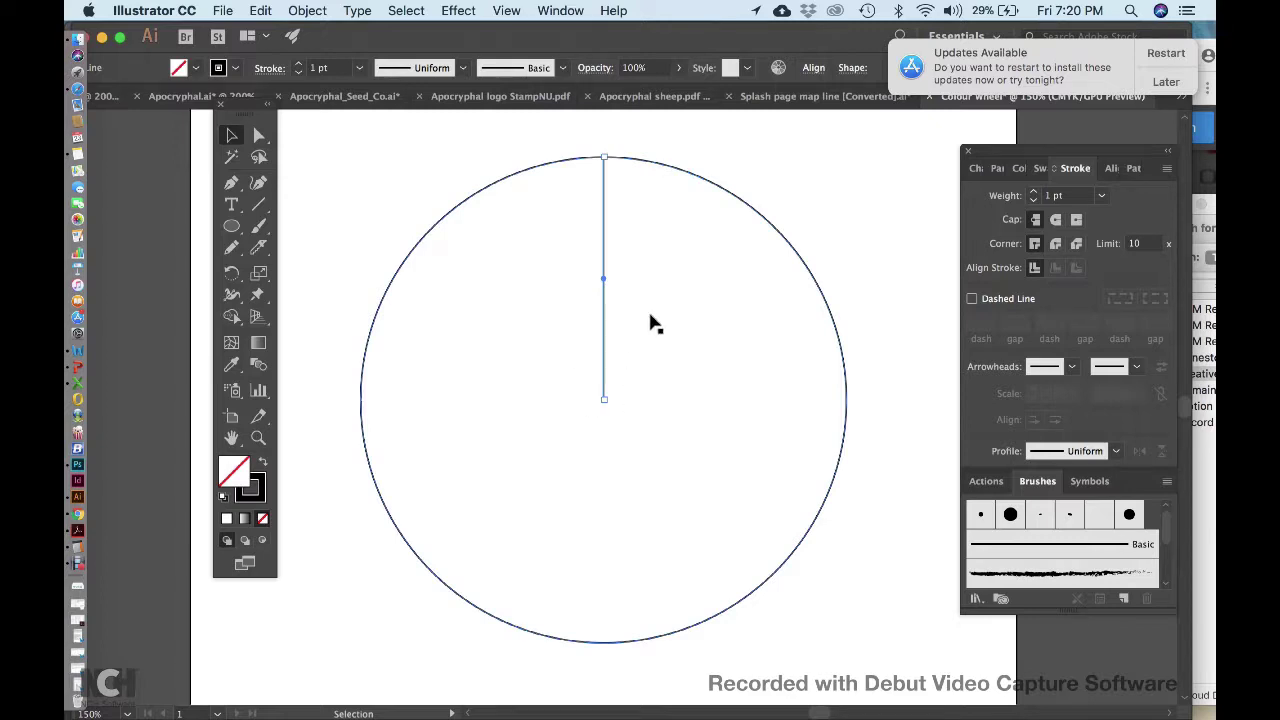
click(236, 273)
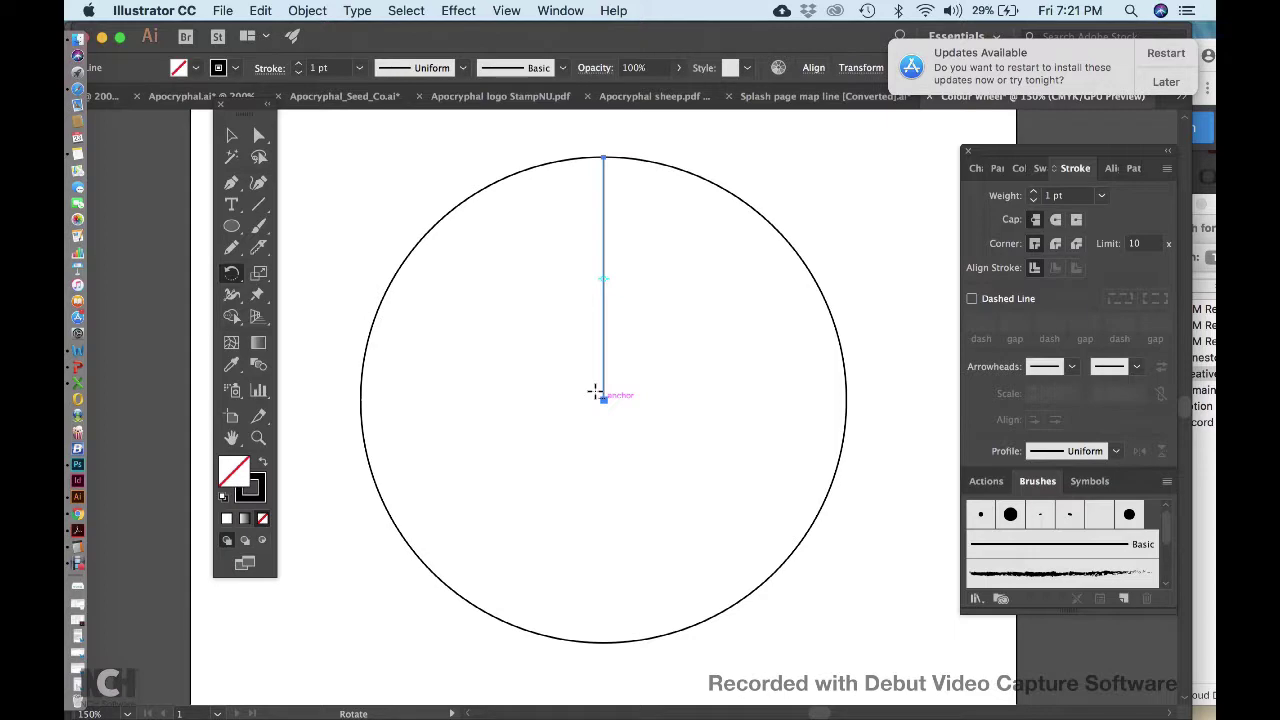
alt+click(602, 398)
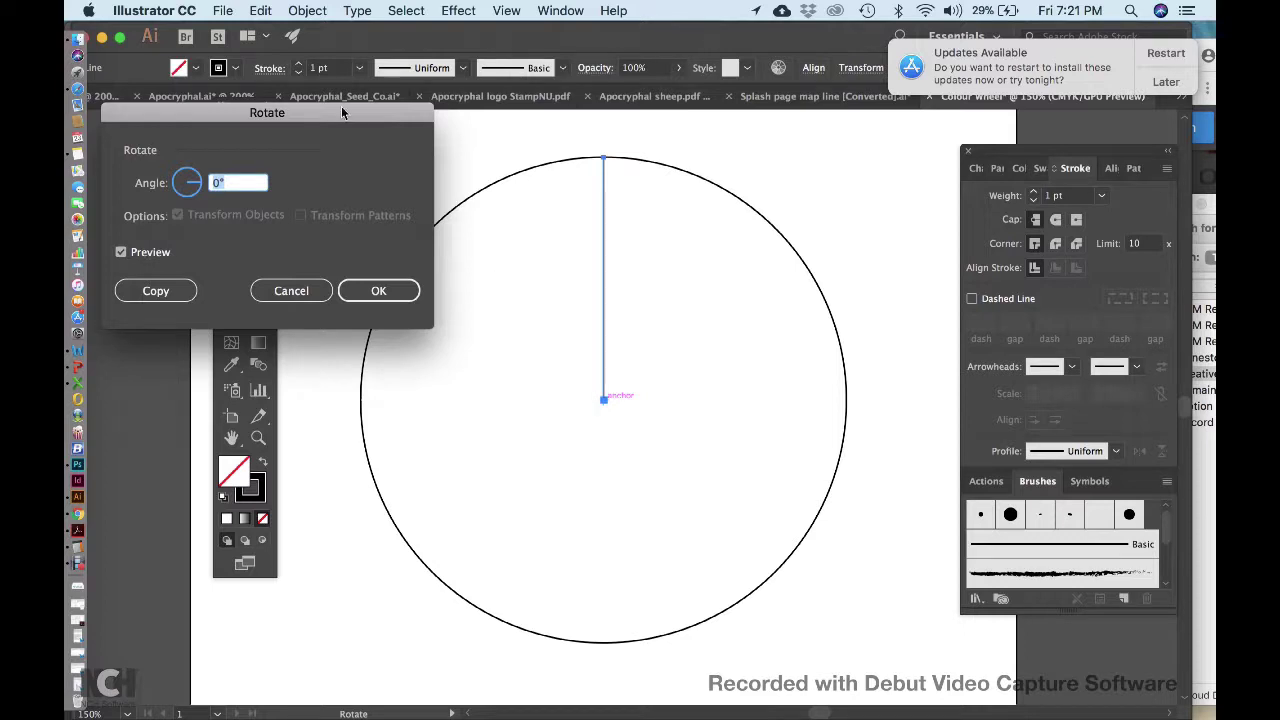
drag(330, 108, 402, 222)
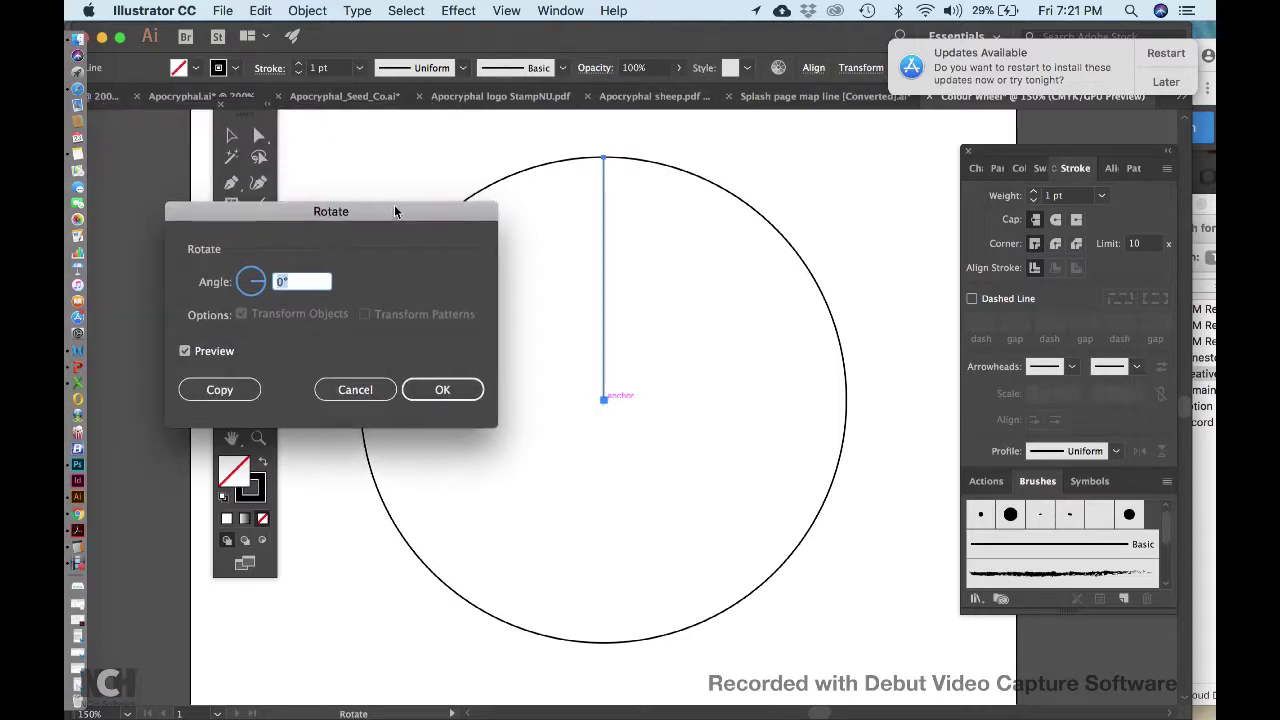
text(30)
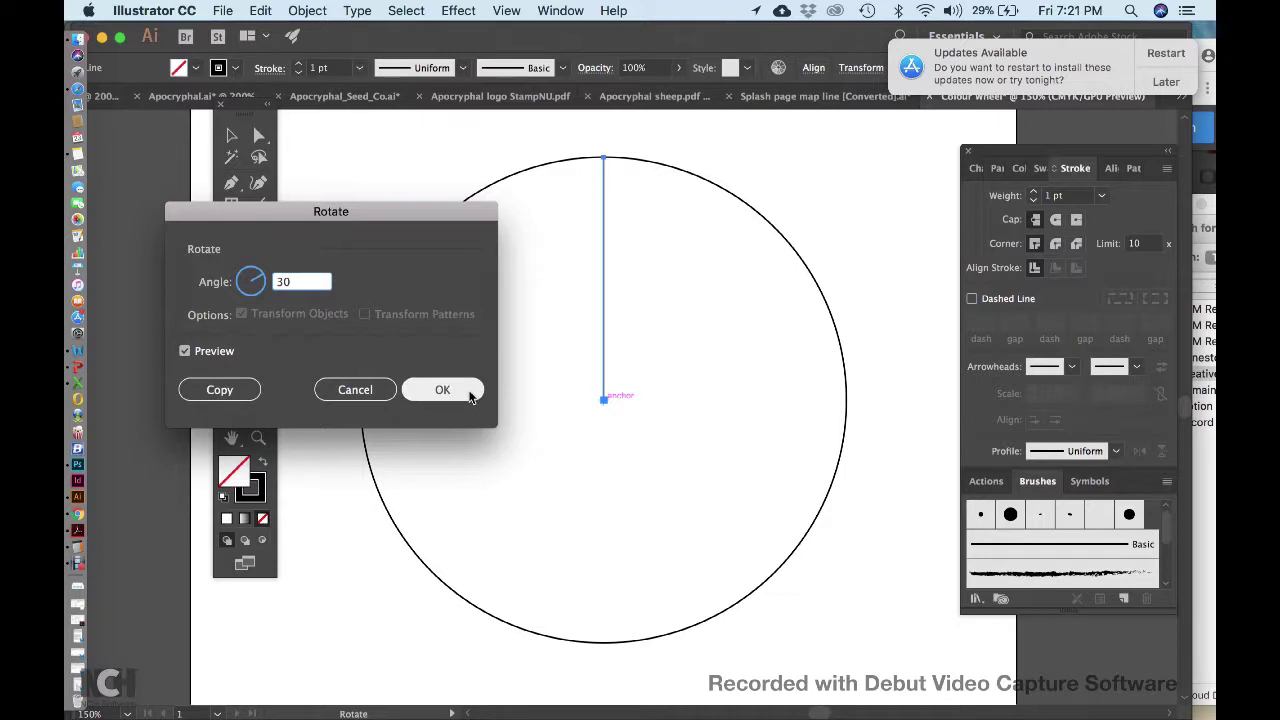
click(221, 390)
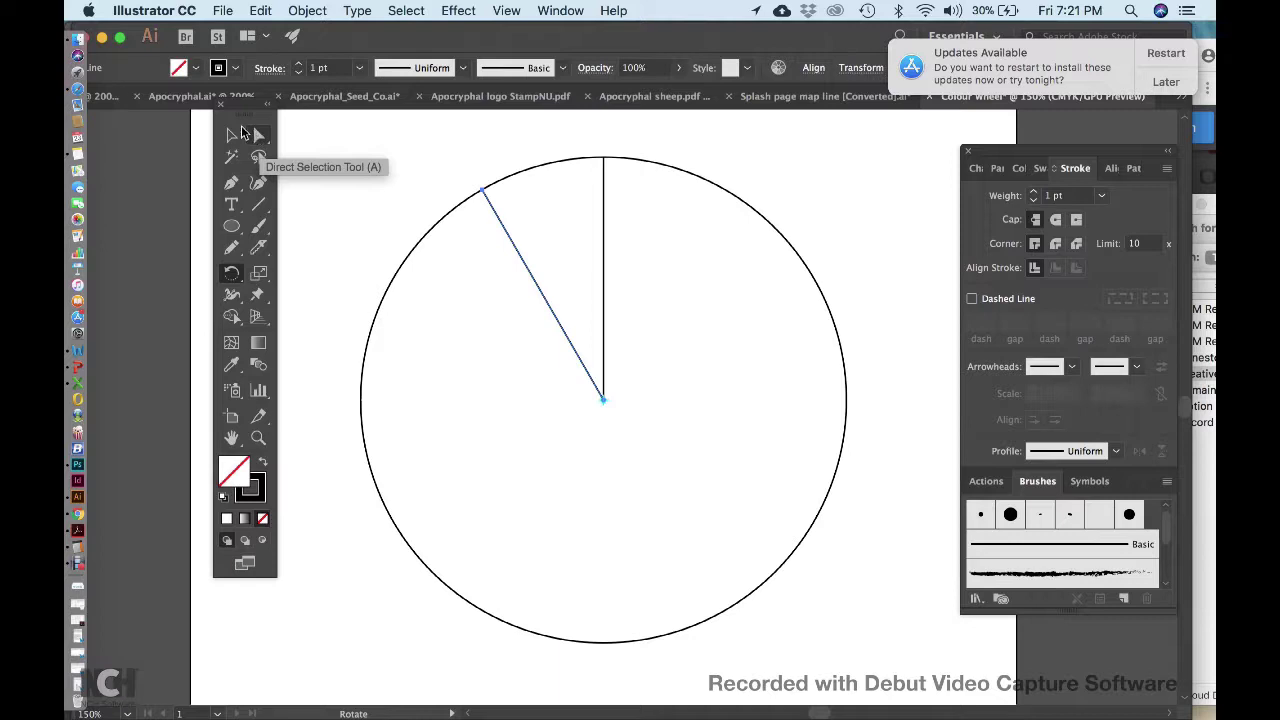
click(229, 137)
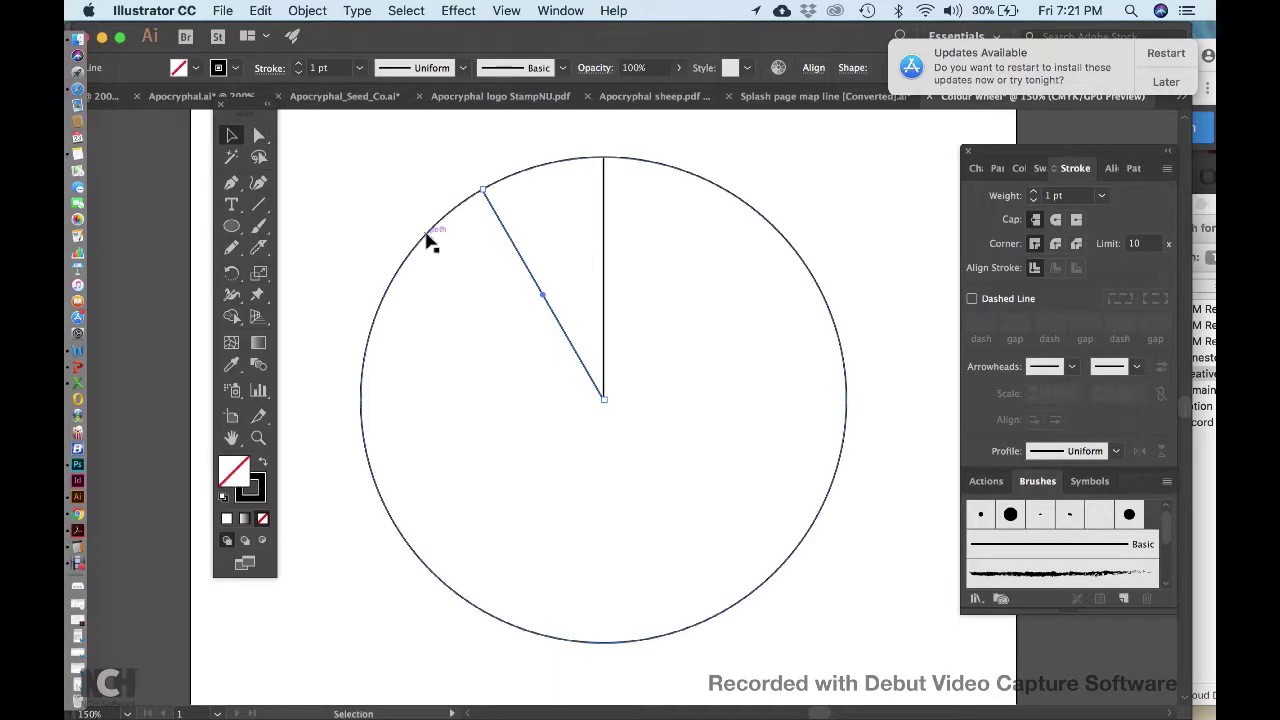
Try moving the vertical line and the circle, undo each move, and clear the selection.
mouse_move(514, 248)
mouse_down()
mouse_move(463, 316)
mouse_move(515, 251)
mouse_up()
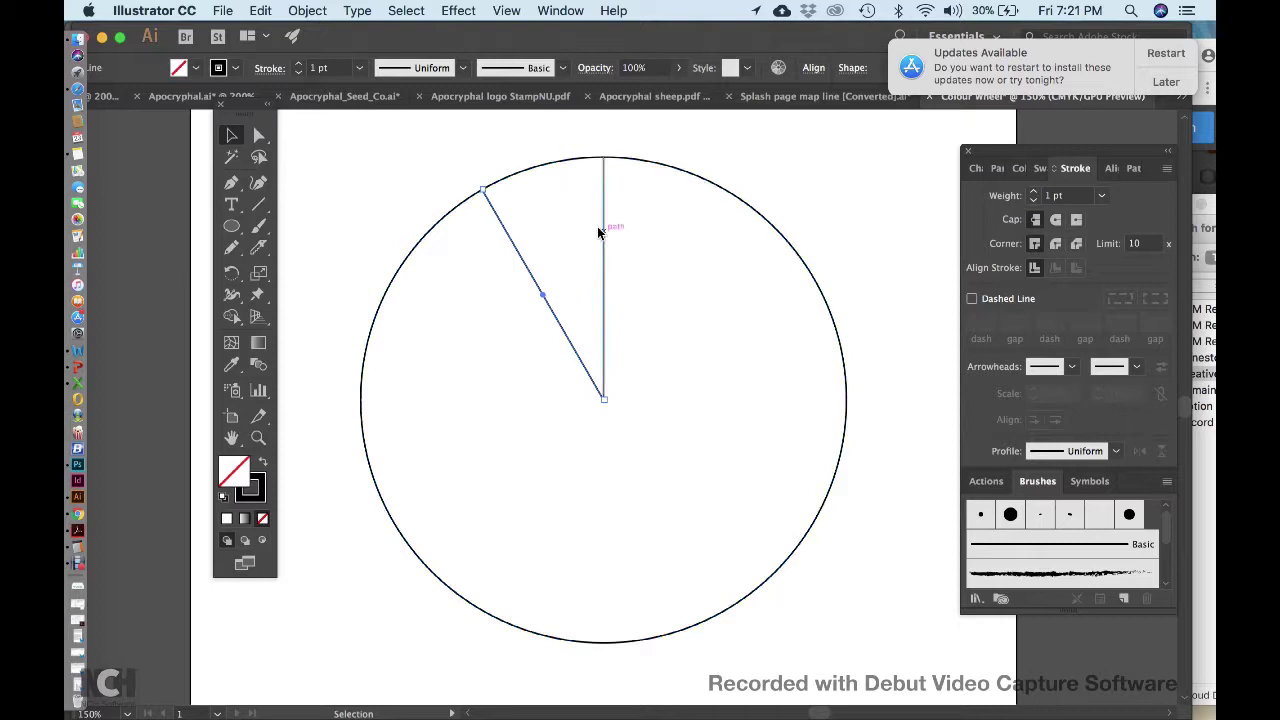
drag(602, 226, 701, 257)
key(super+z)
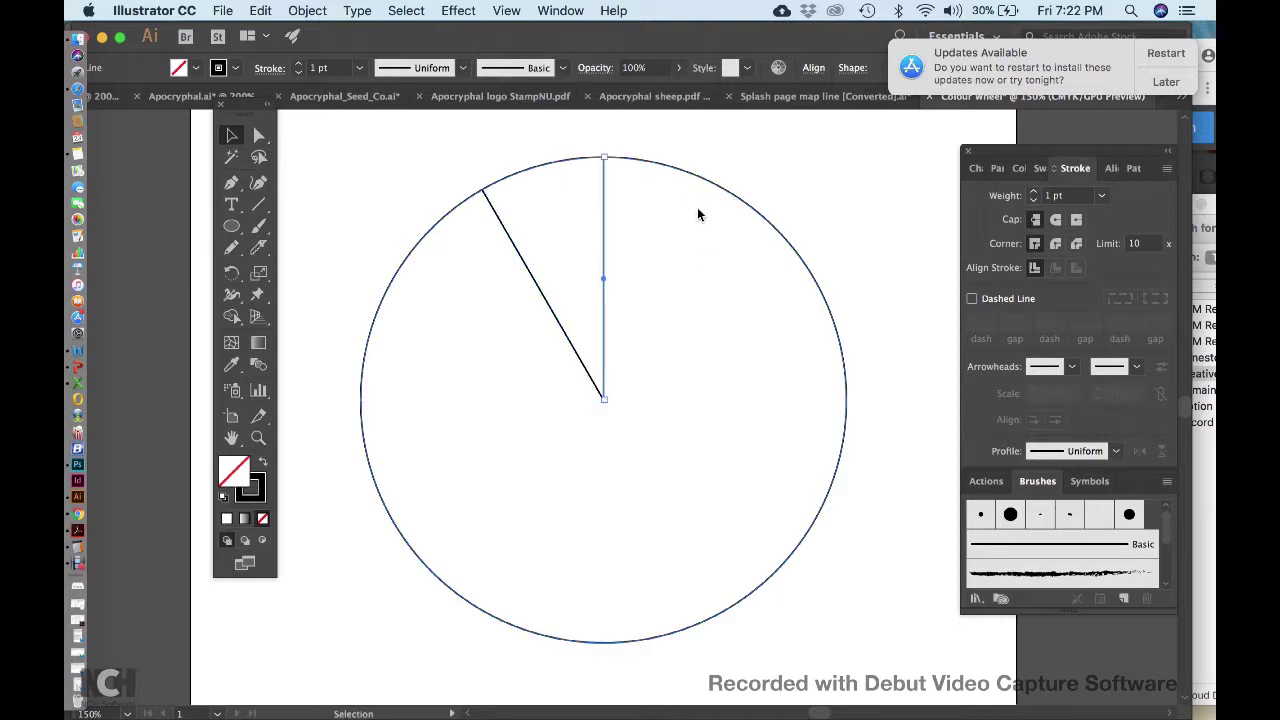
drag(704, 178, 740, 158)
key(super+z)
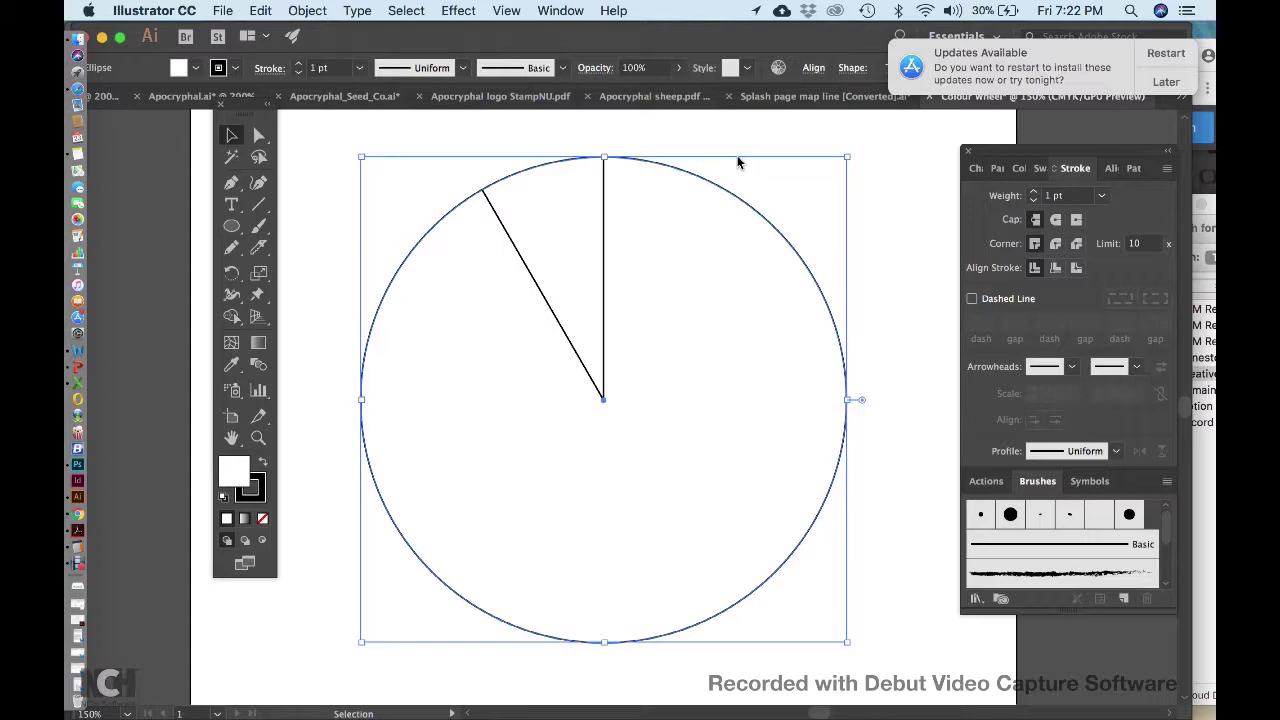
click(664, 132)
click(656, 168)
click(600, 126)
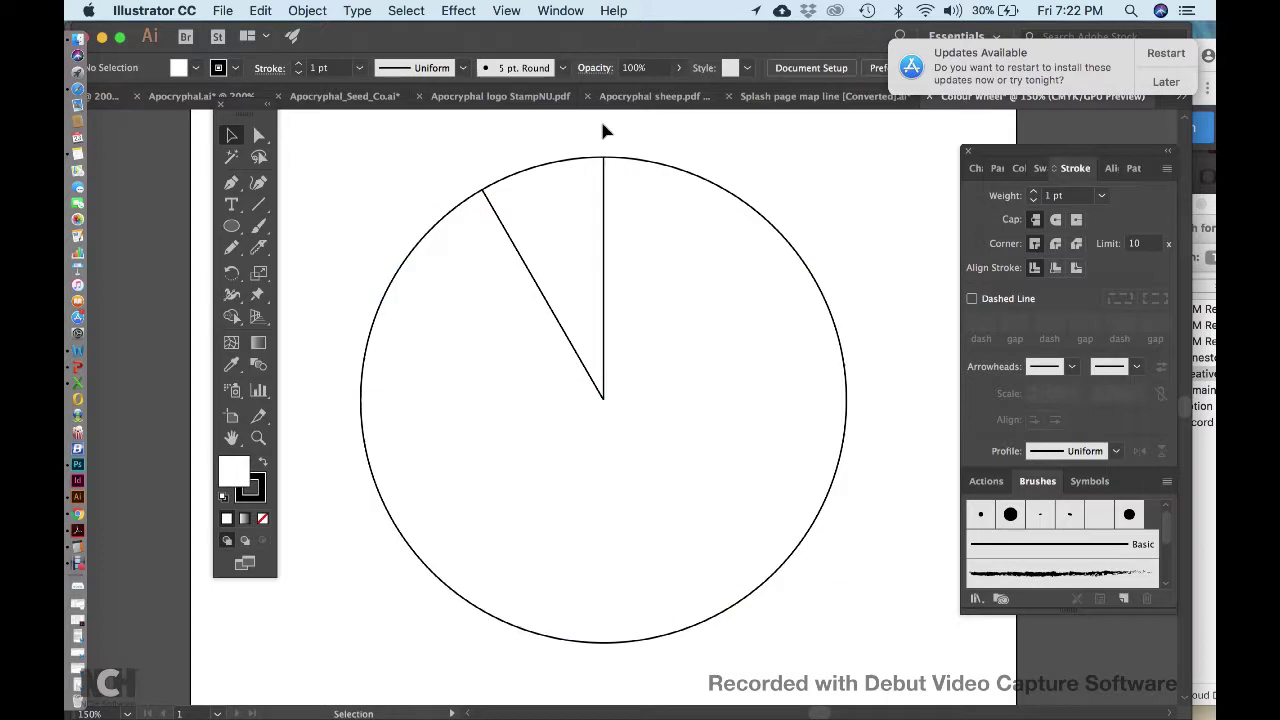
Try shifting the vertical line up and to the right of the center, undo the shift, and deselect everything.
click(603, 205)
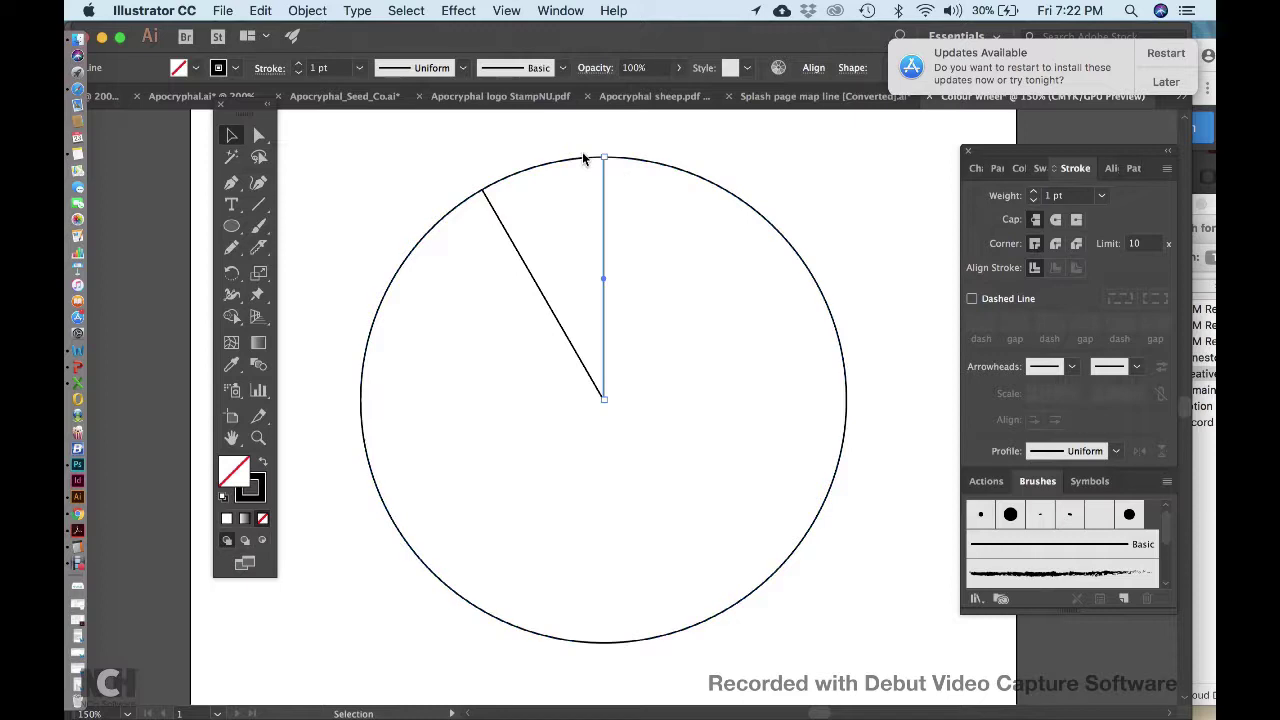
drag(602, 175, 625, 151)
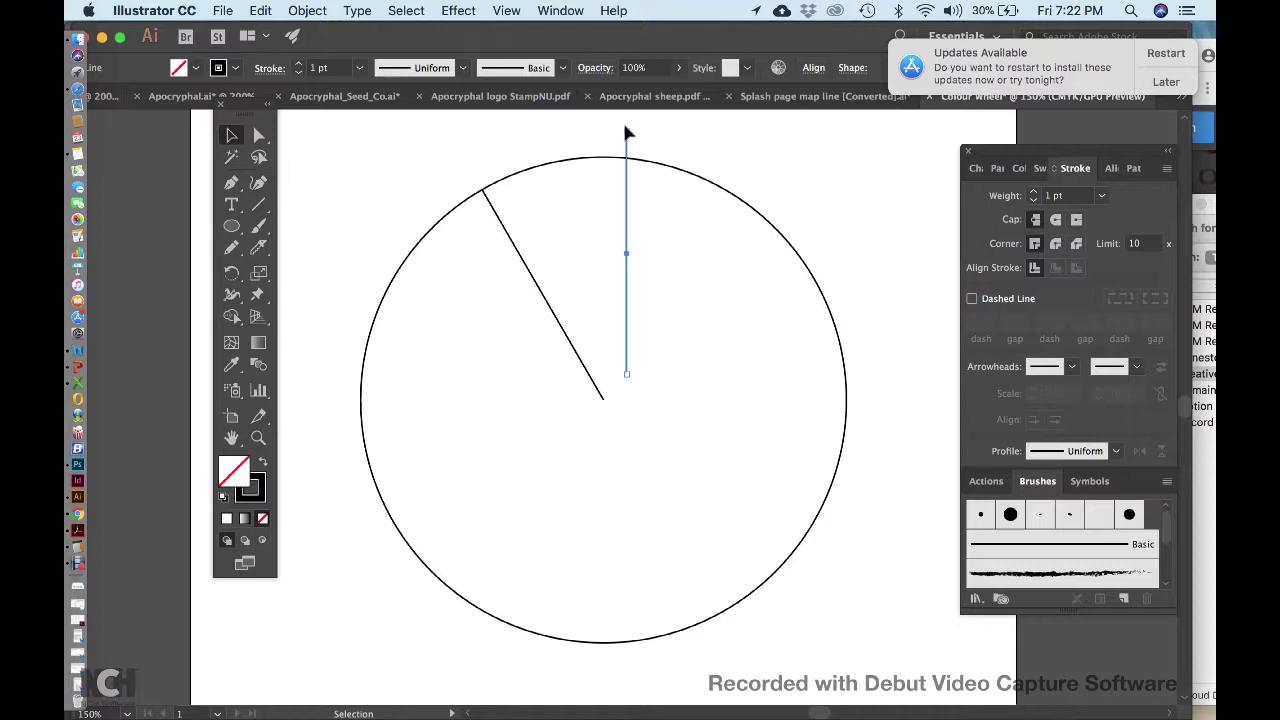
key(super+z)
key(super+shift+a)
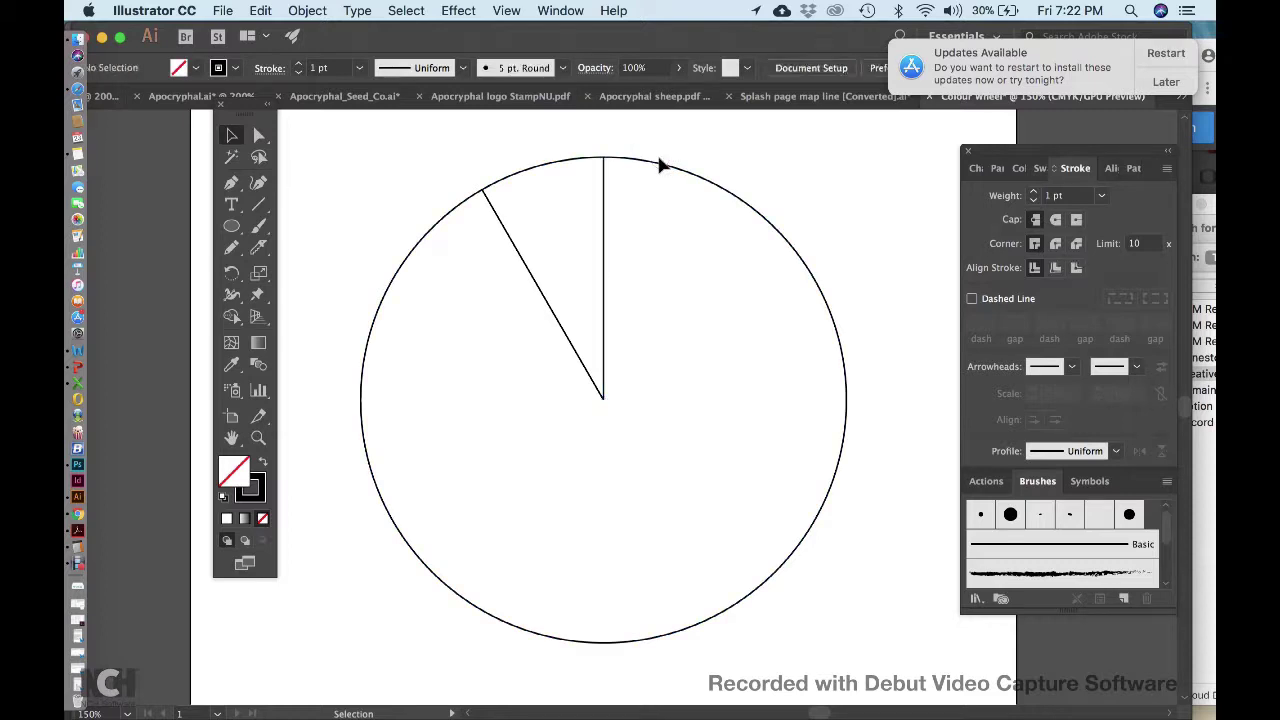
click(656, 168)
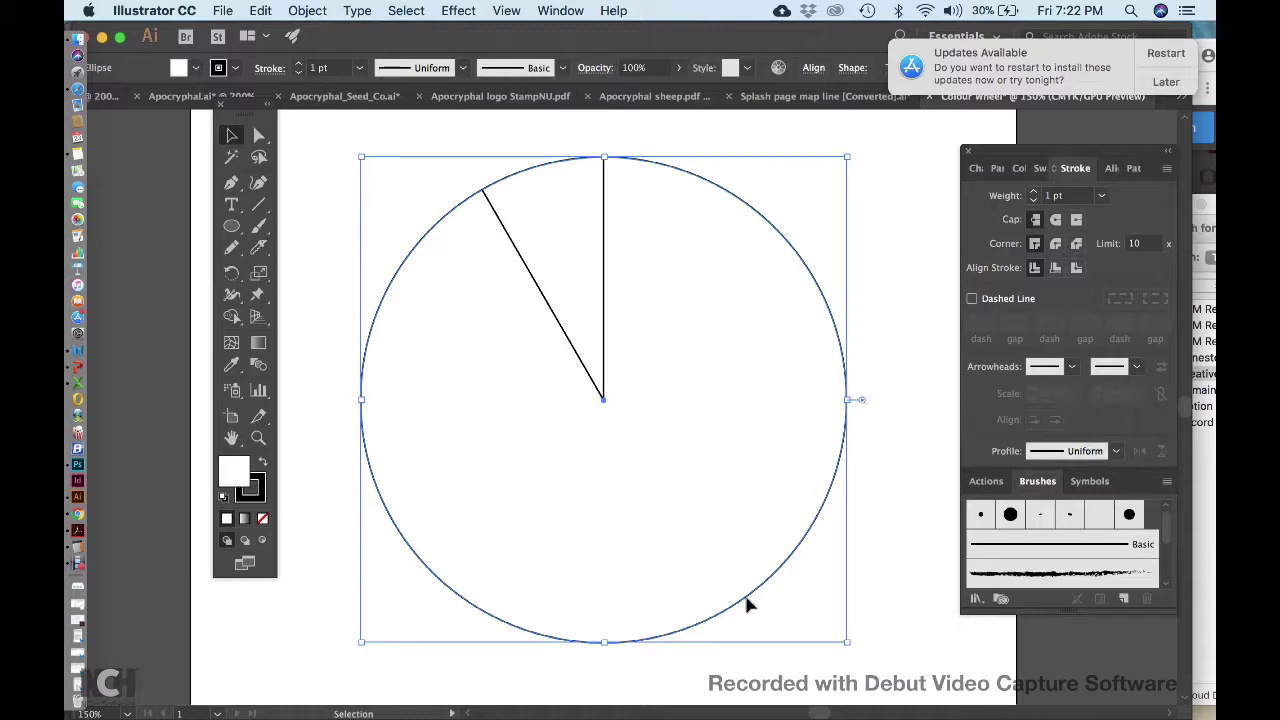
click(647, 143)
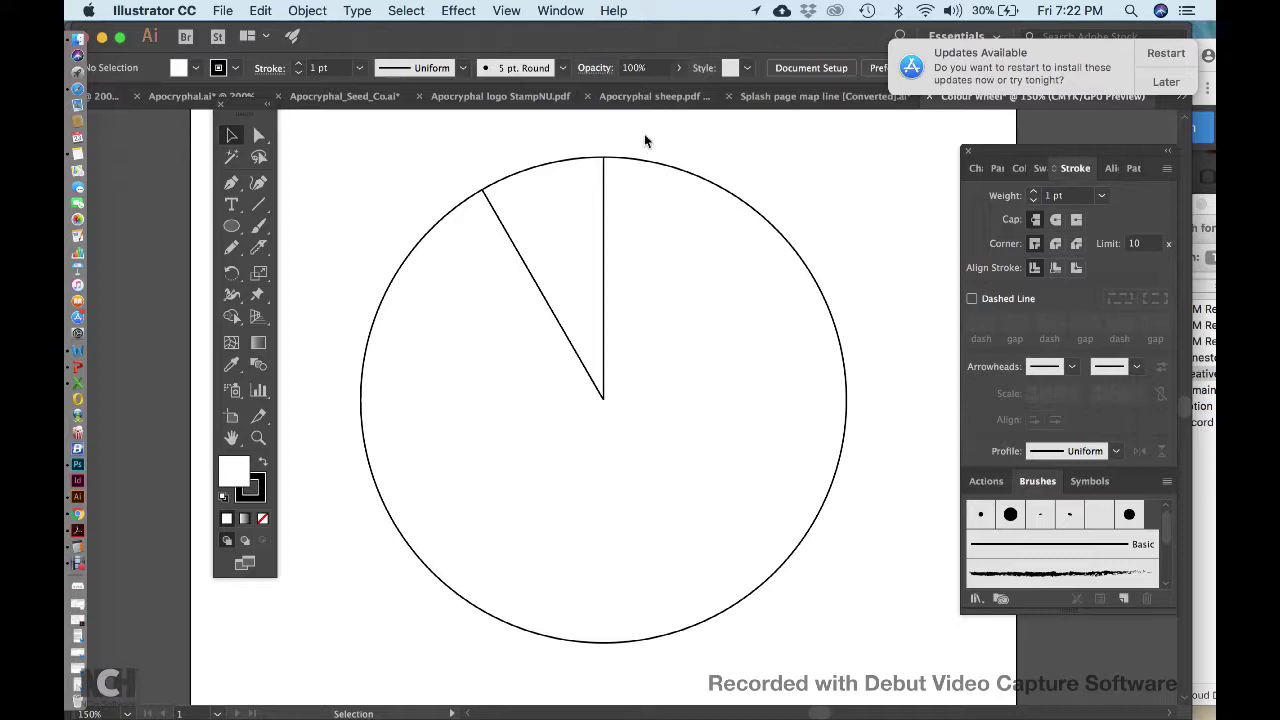
click(603, 197)
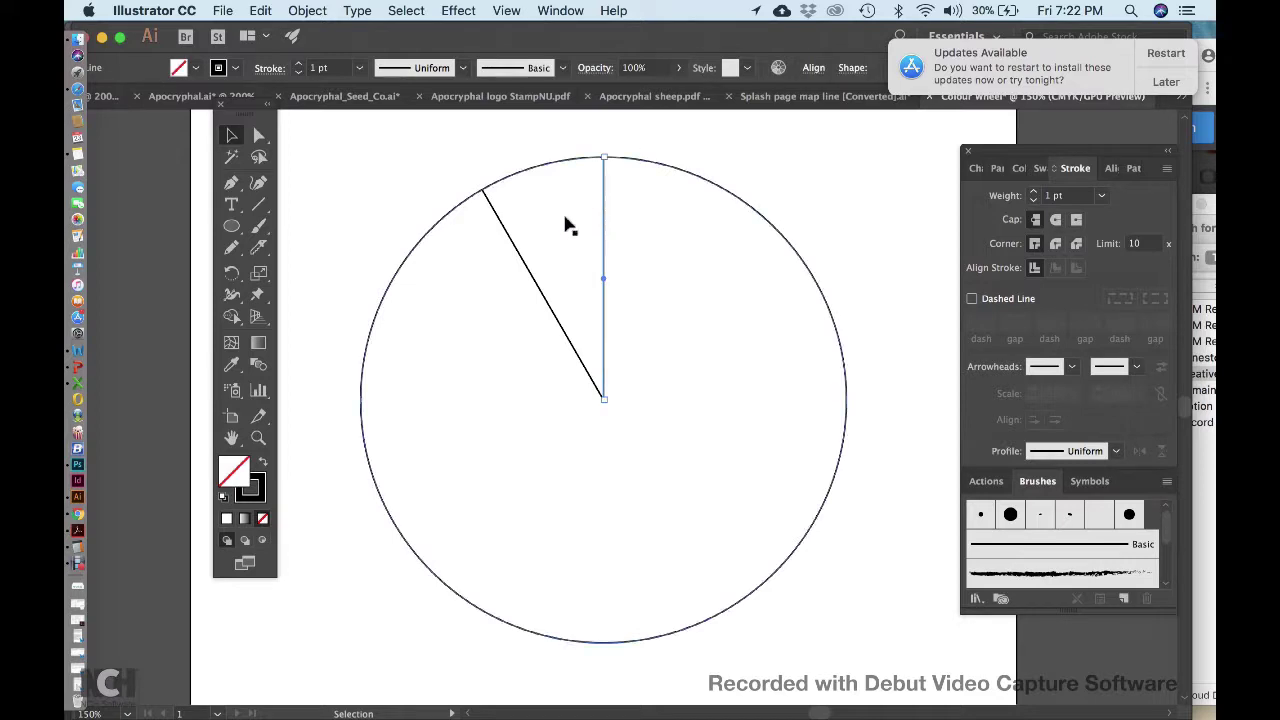
Lock the vertical and the slanted radius lines, and check that only the circle can be selected.
click(518, 257)
click(415, 179)
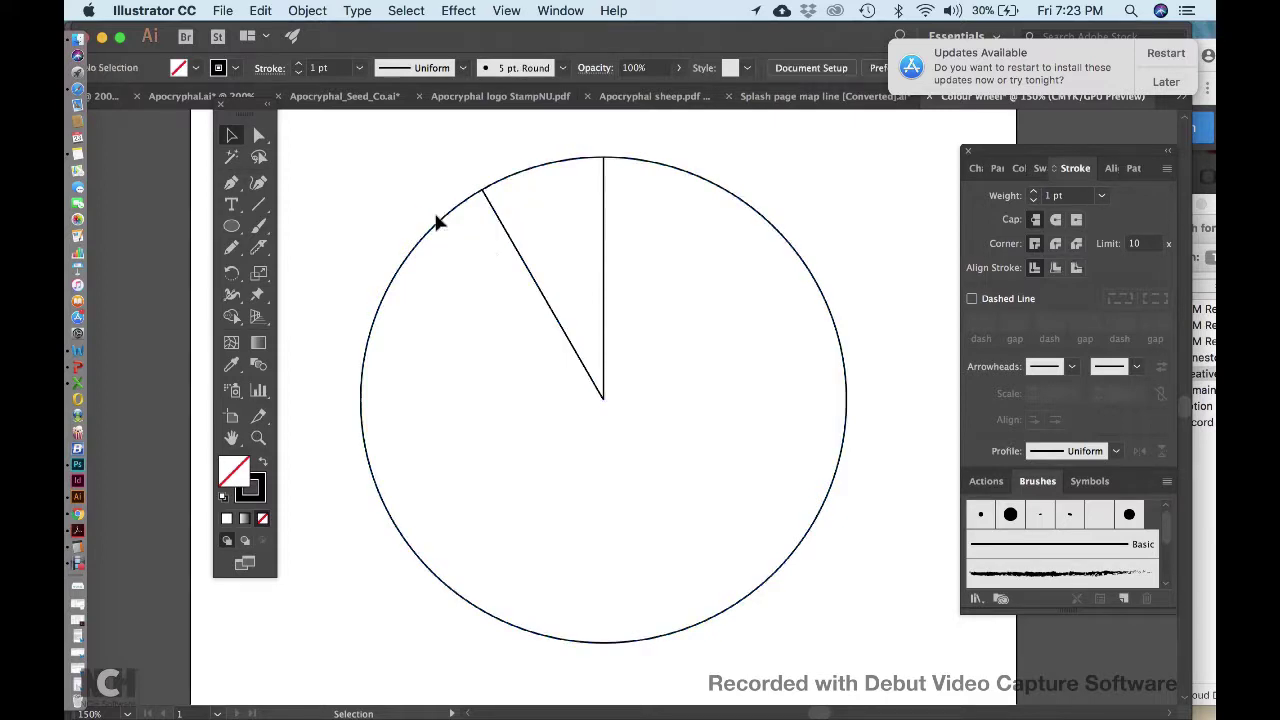
click(515, 254)
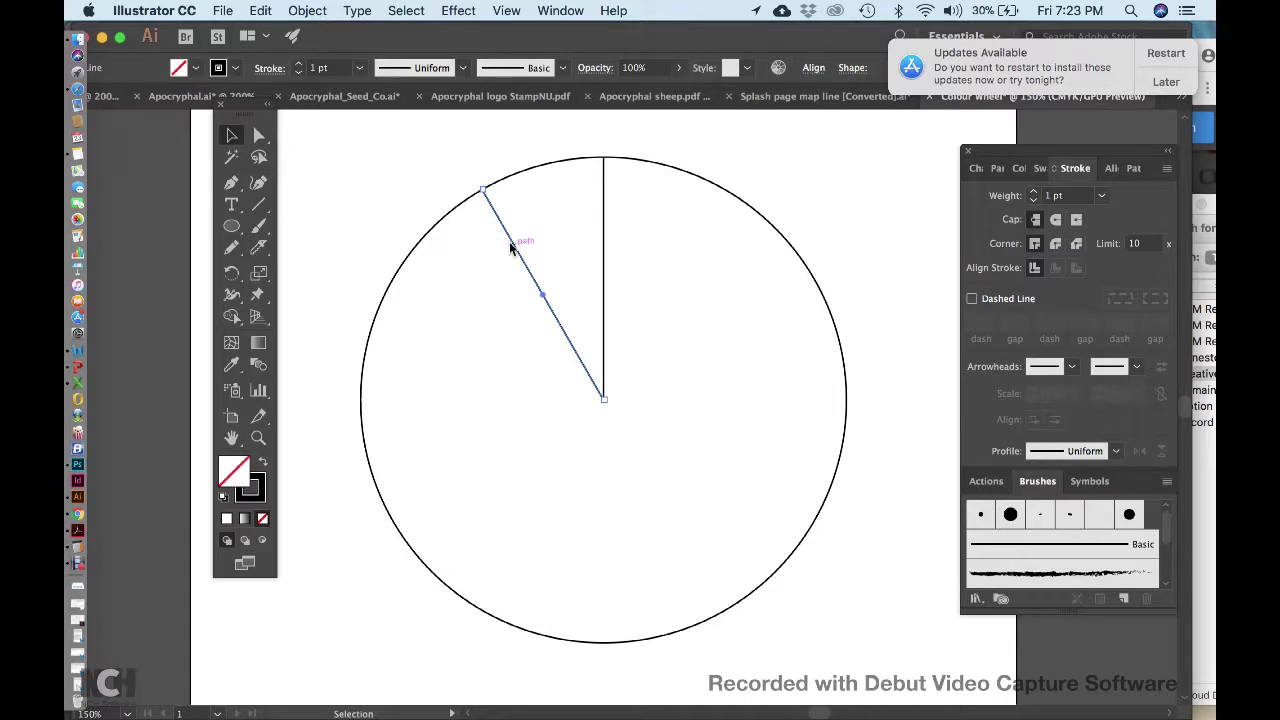
shift+click(543, 237)
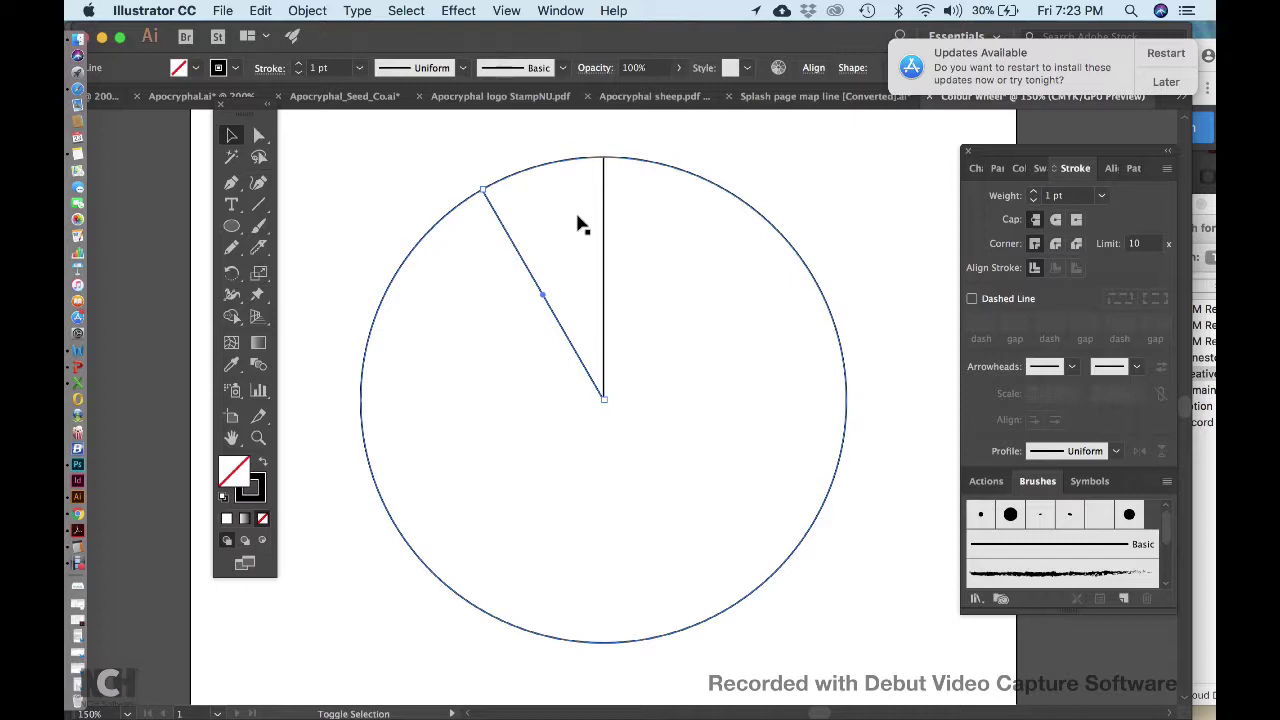
shift+click(600, 214)
shift+click(603, 216)
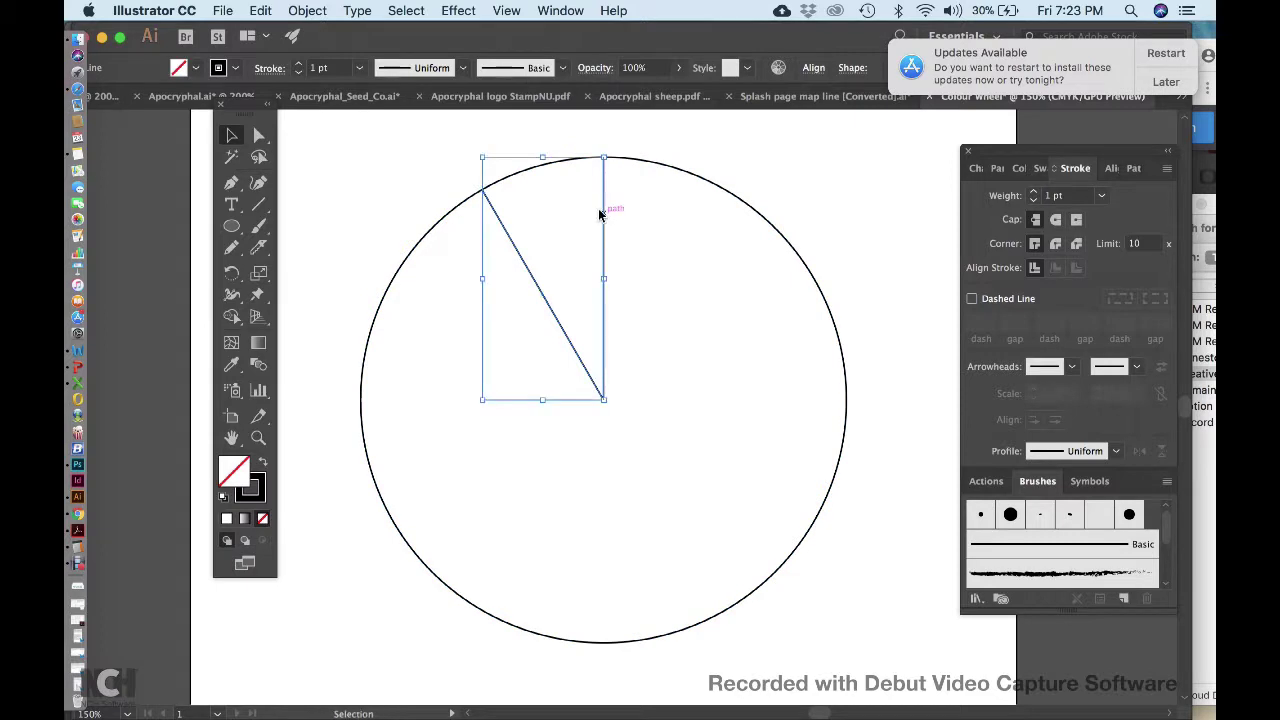
click(308, 10)
mouse_move(308, 112)
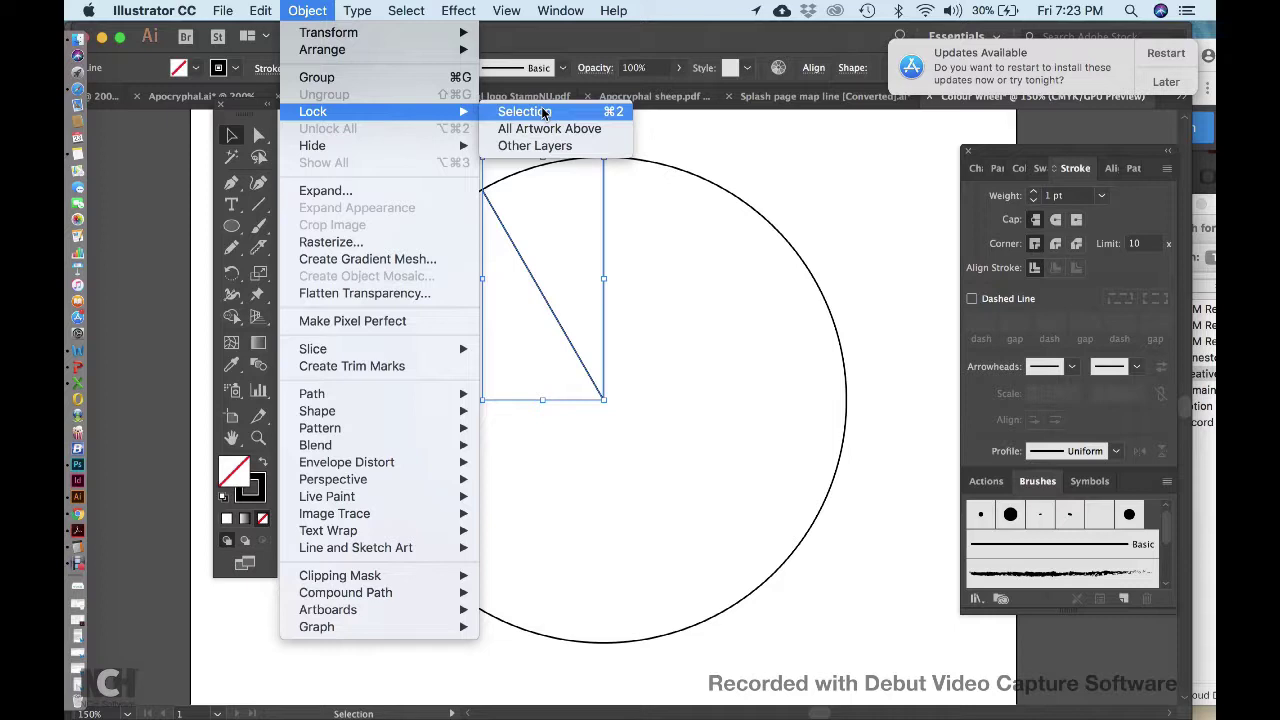
click(614, 113)
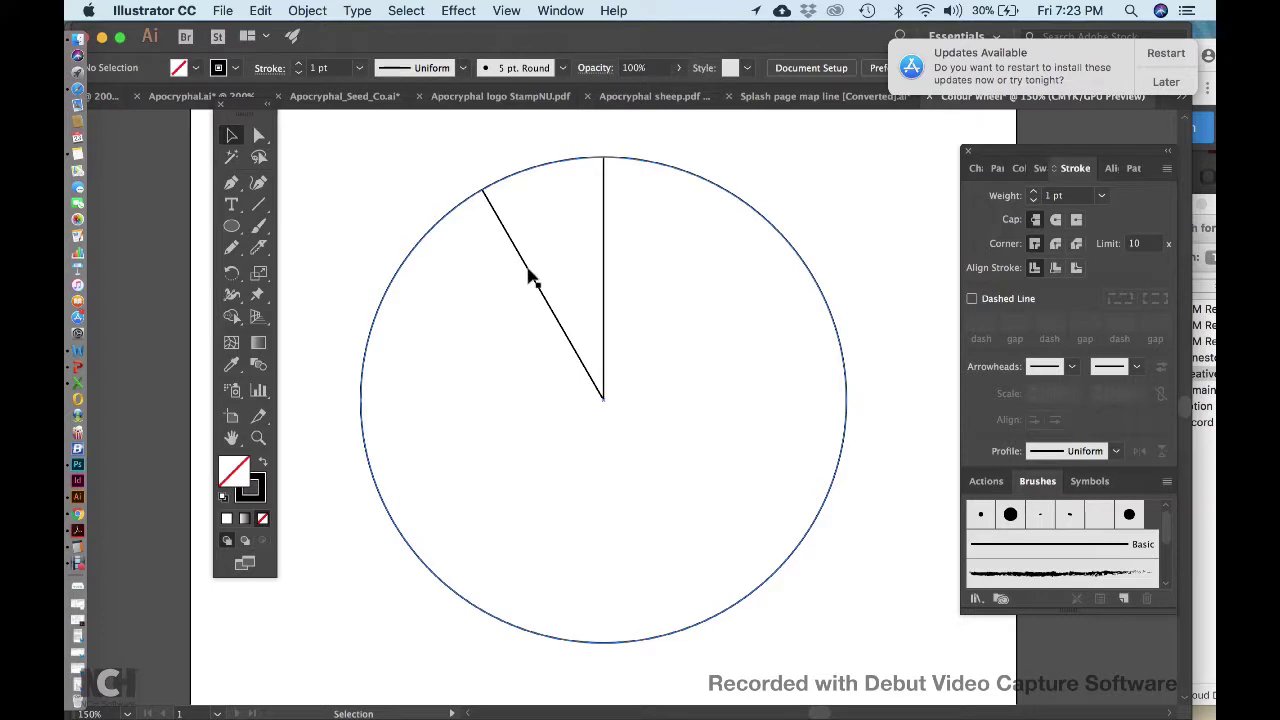
click(530, 278)
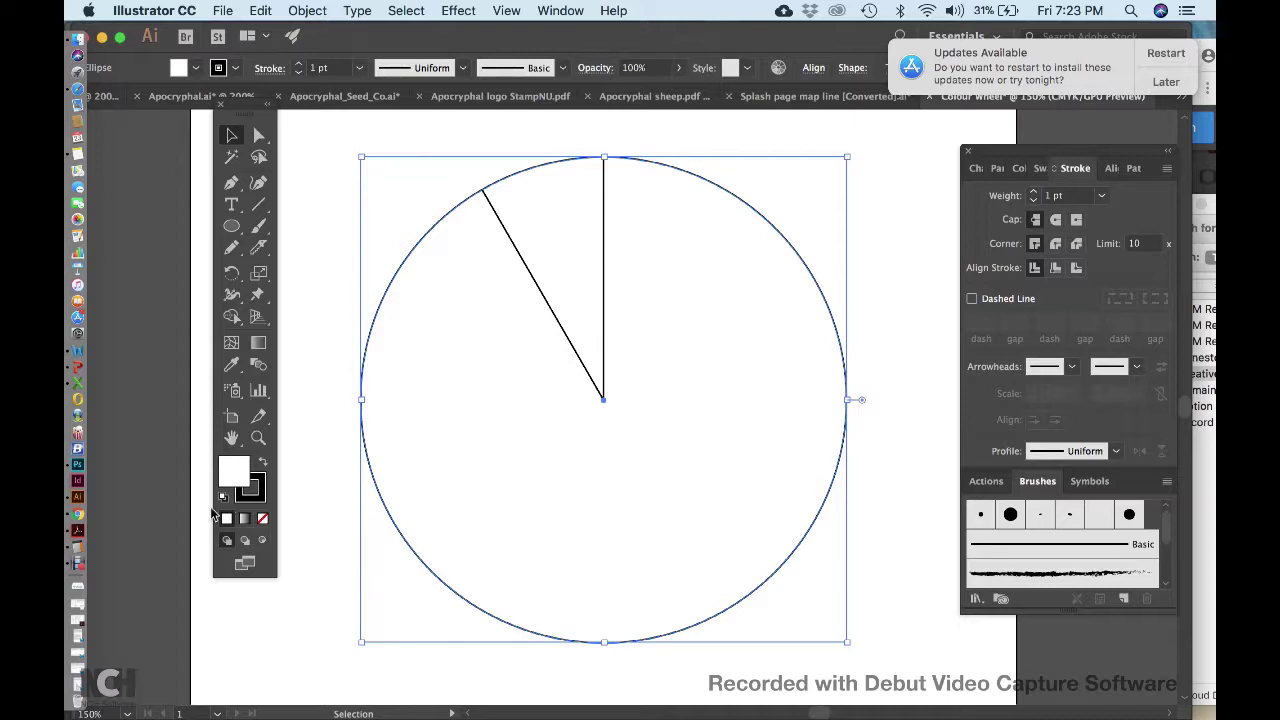
click(502, 142)
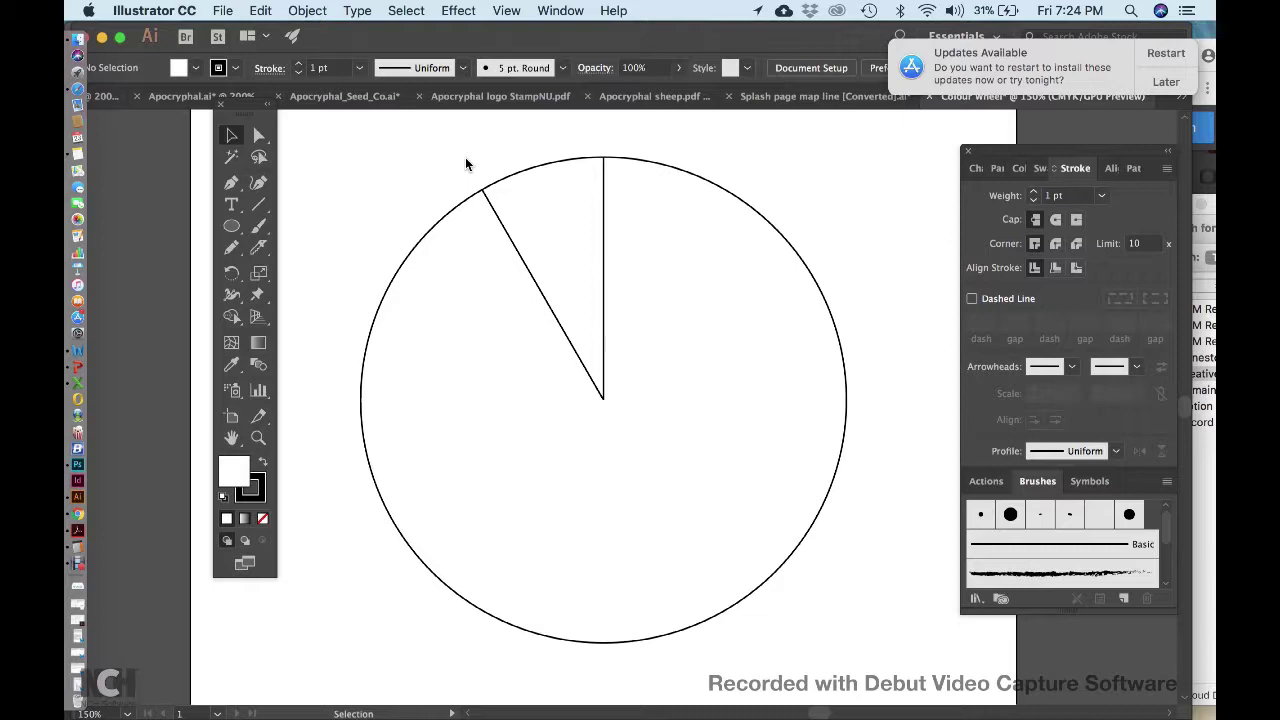
Cut the circle's path with the Scissors tool where the slanted line meets its edge.
key(super+equal)
key(super+equal)
key(super+equal)
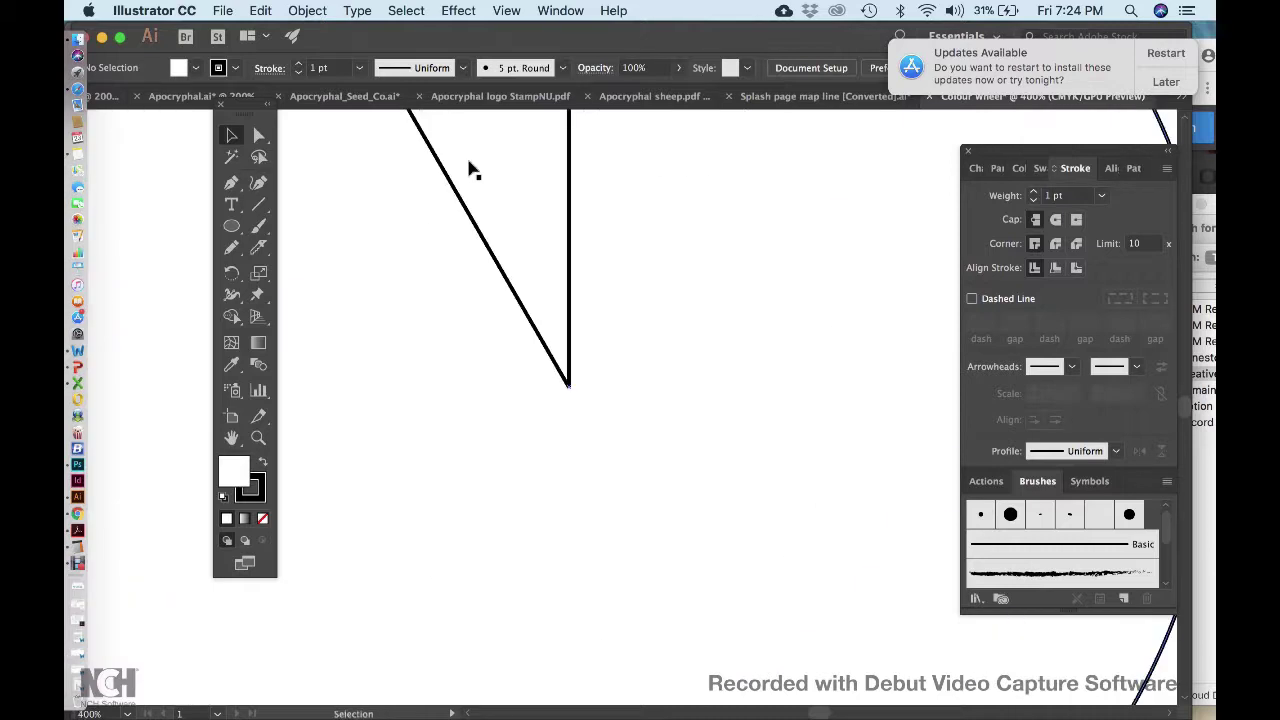
key(space)
drag(463, 157, 638, 586)
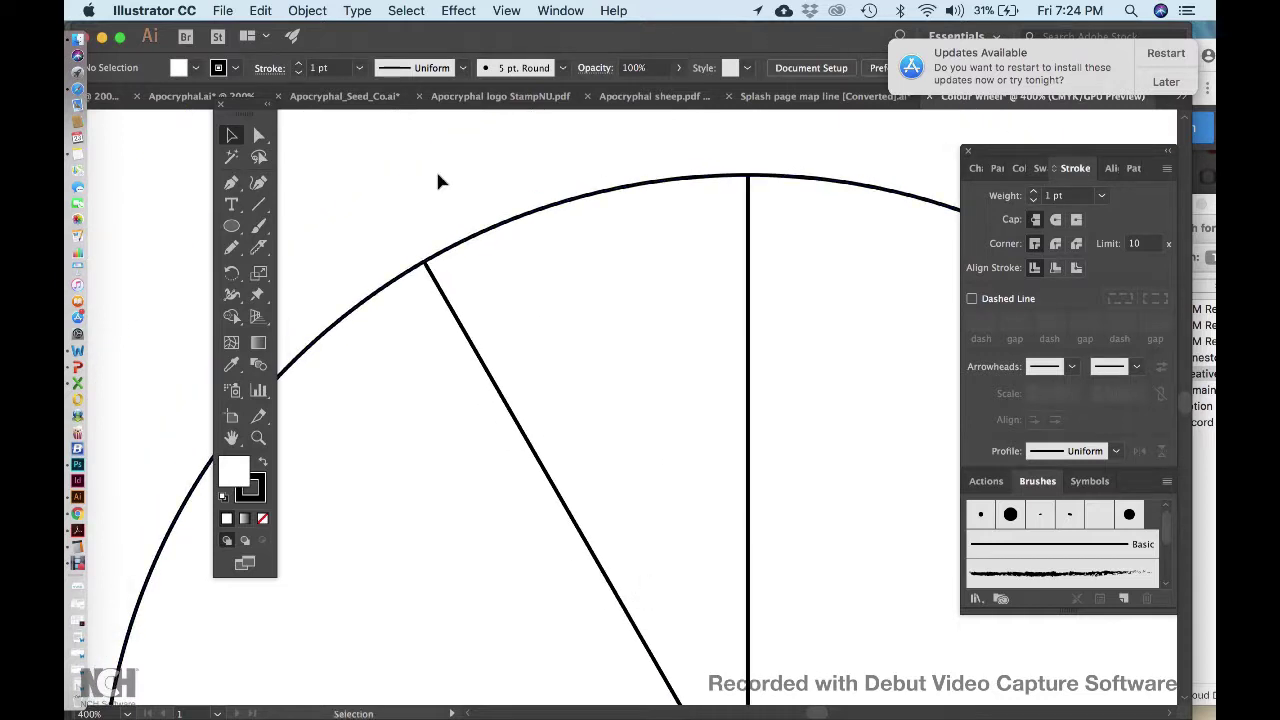
click(258, 247)
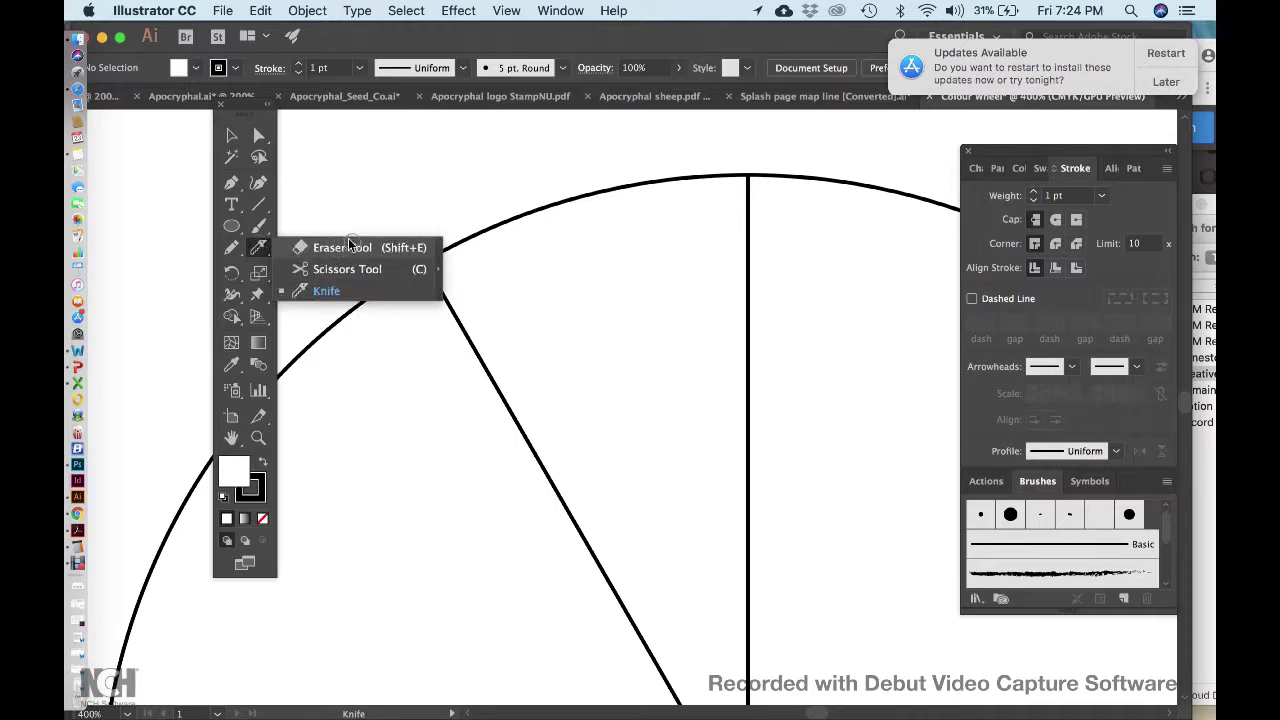
click(258, 246)
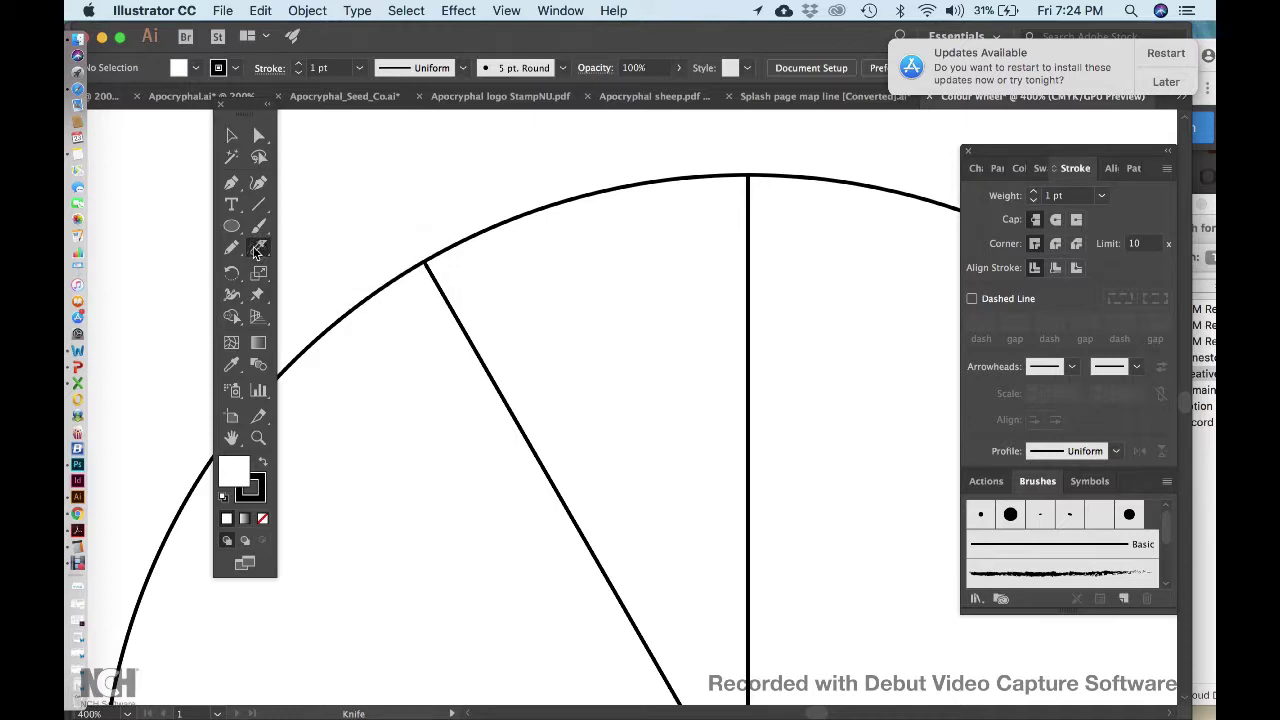
mouse_move(260, 248)
mouse_down()
mouse_move(310, 244)
mouse_move(260, 246)
mouse_move(300, 246)
mouse_move(323, 269)
mouse_move(248, 240)
mouse_up()
mouse_move(257, 247)
mouse_down()
mouse_move(310, 248)
mouse_move(318, 270)
mouse_up()
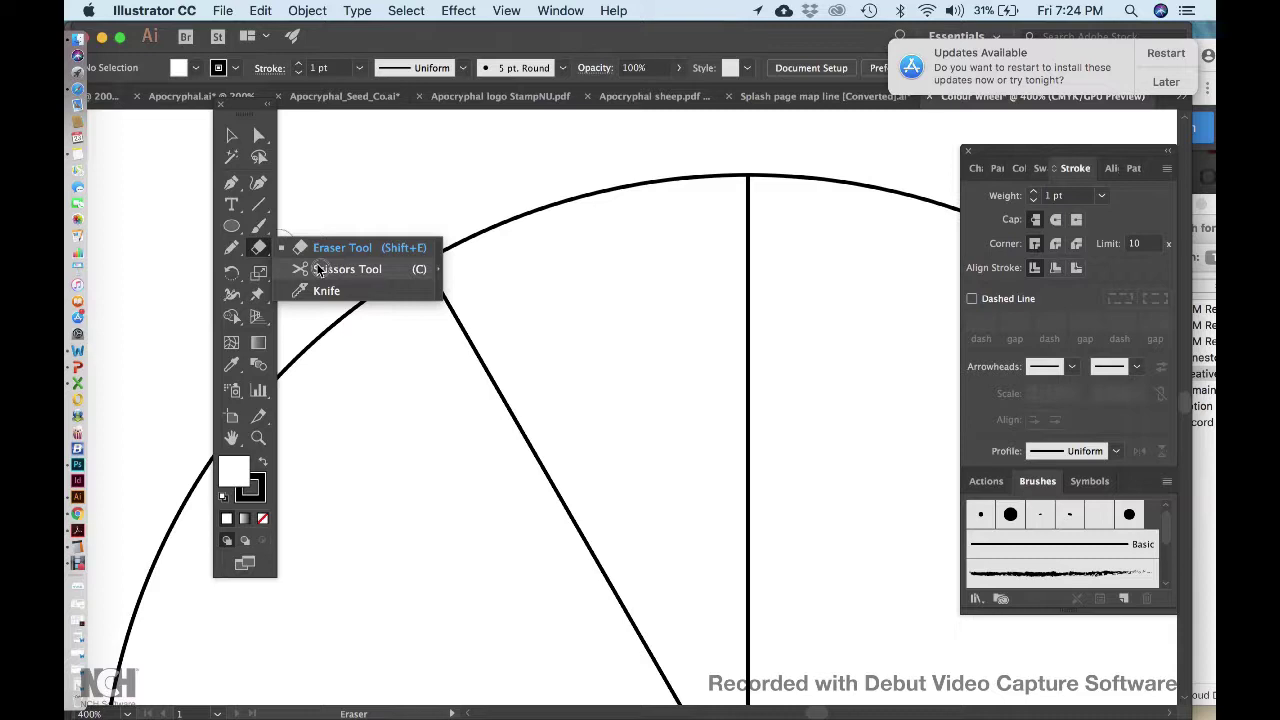
drag(318, 270, 318, 269)
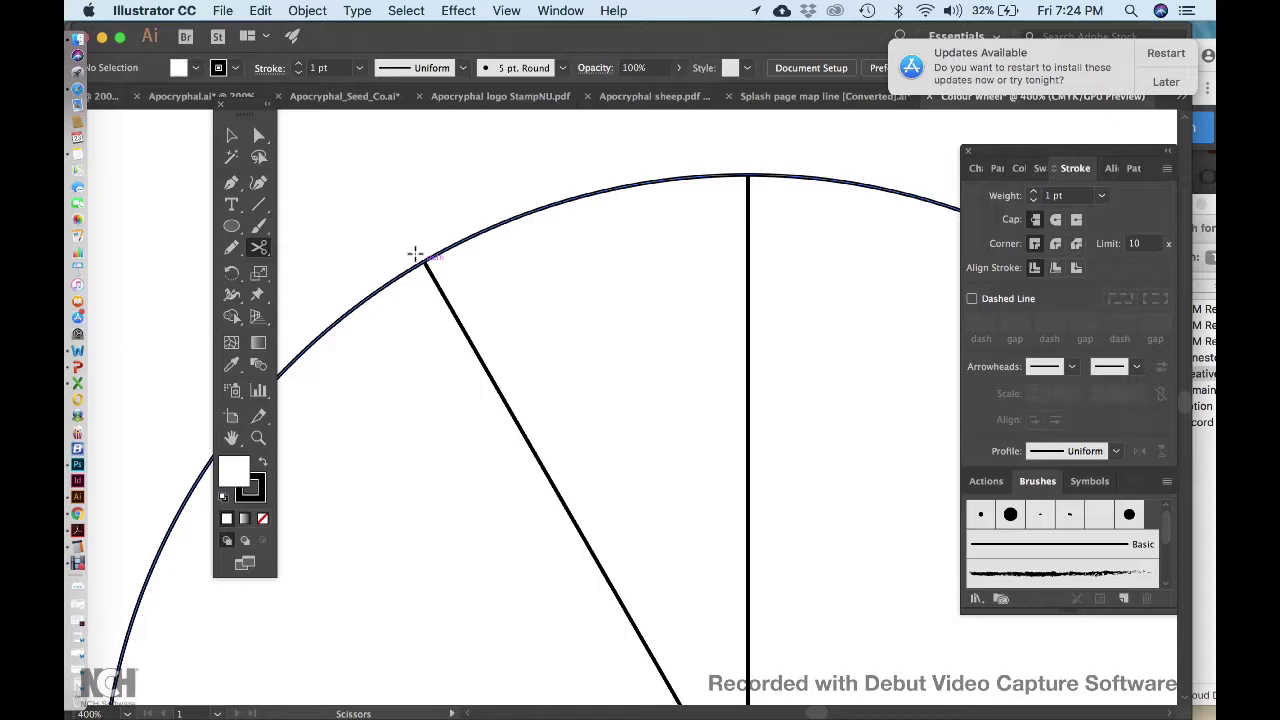
key(super+equal)
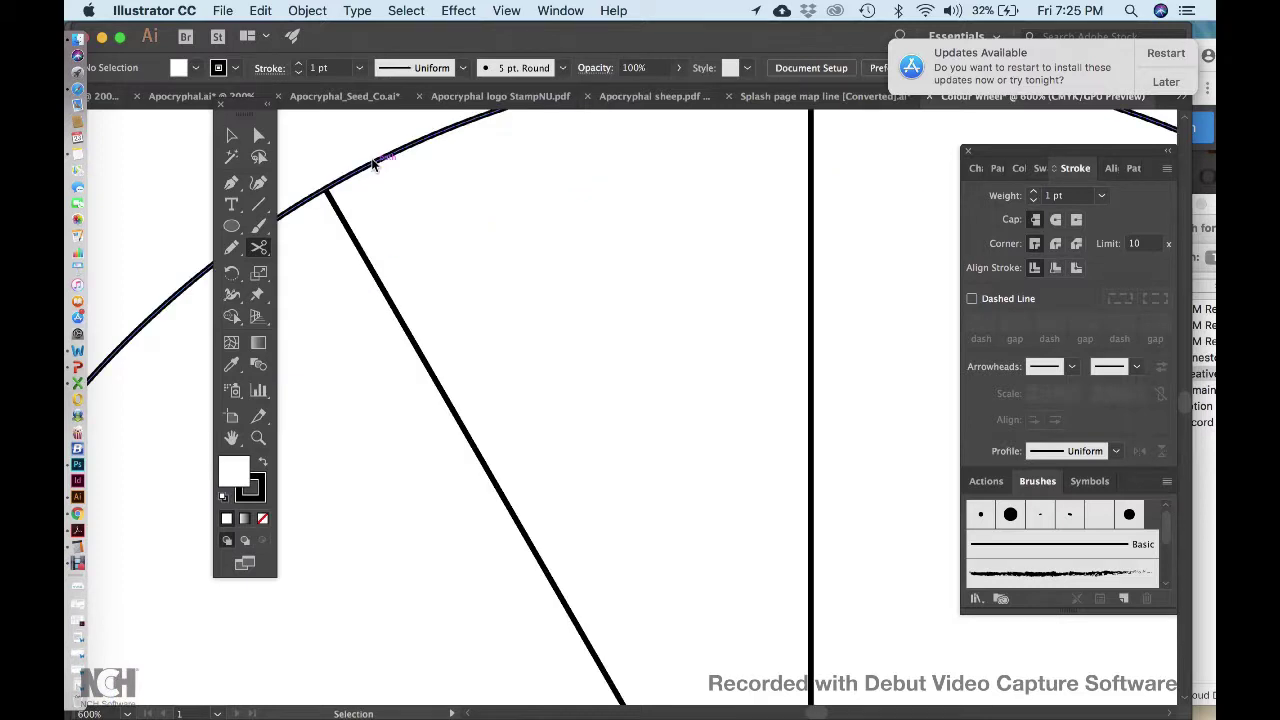
key(super+equal)
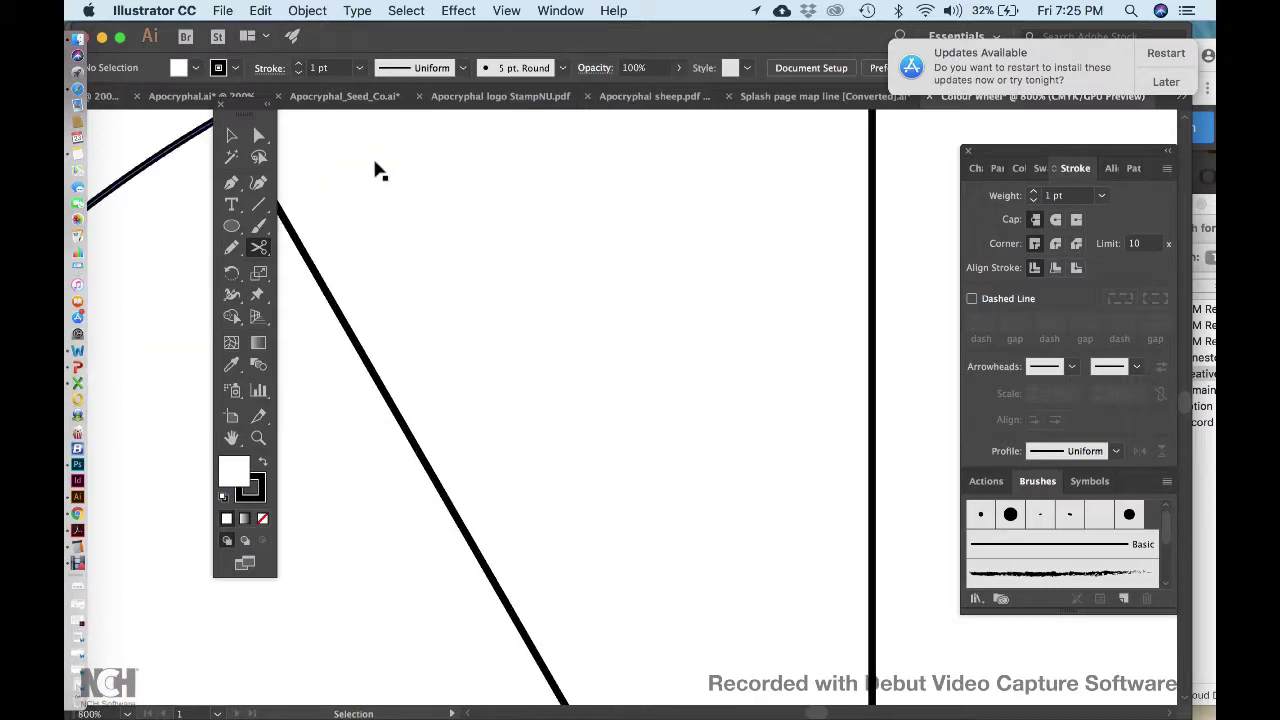
key(space)
drag(348, 163, 571, 311)
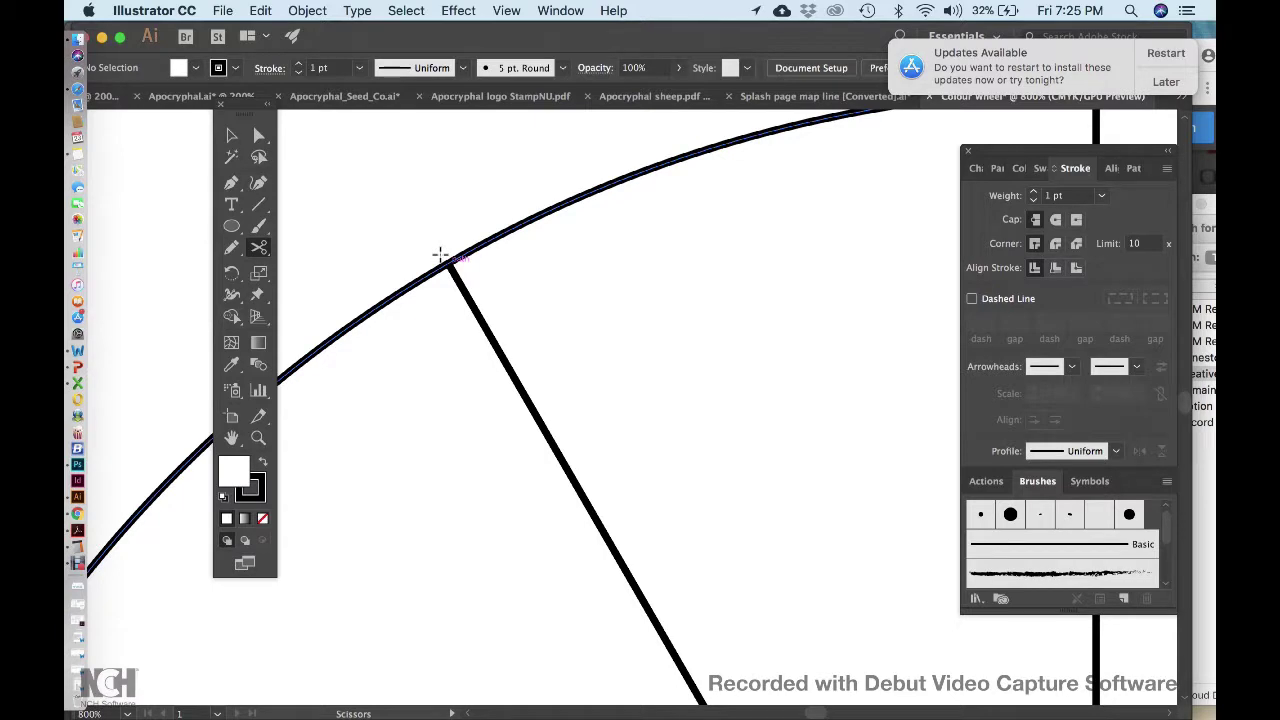
click(440, 255)
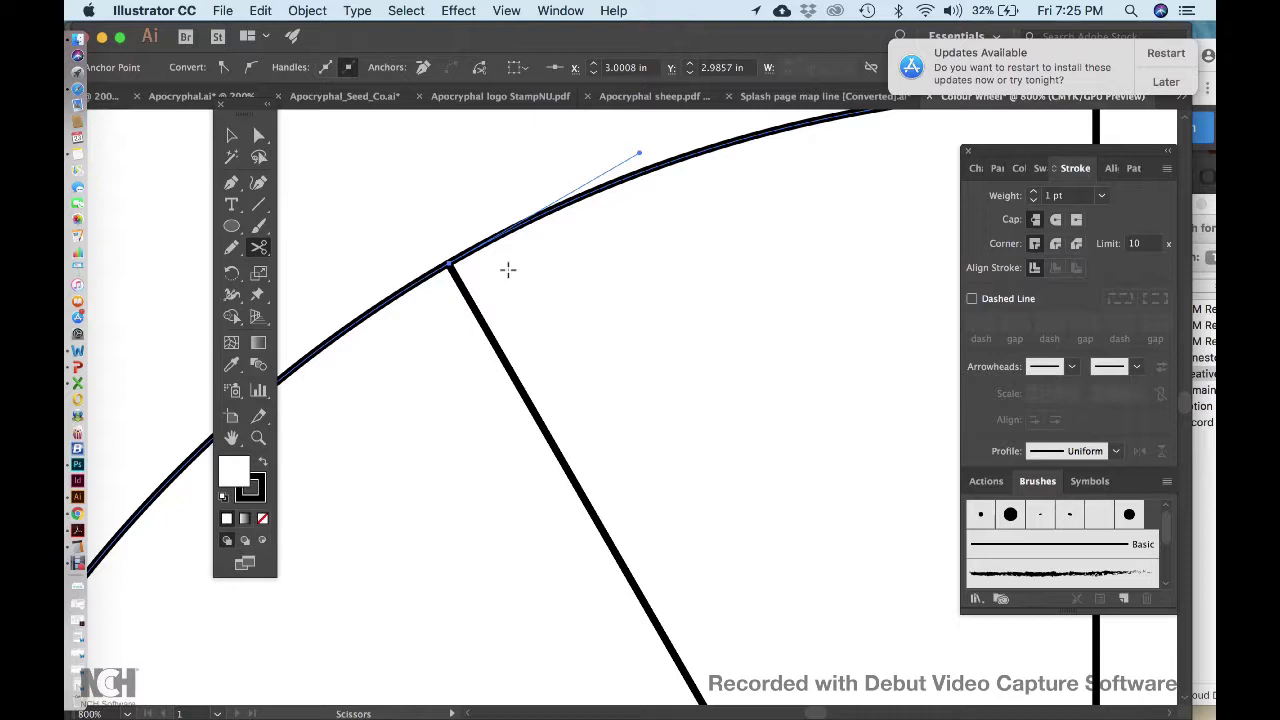
Cut the circle's path with the Scissors tool at the upper end of the vertical line.
scroll(508, 269, right, 6)
scroll(508, 269, up, 2)
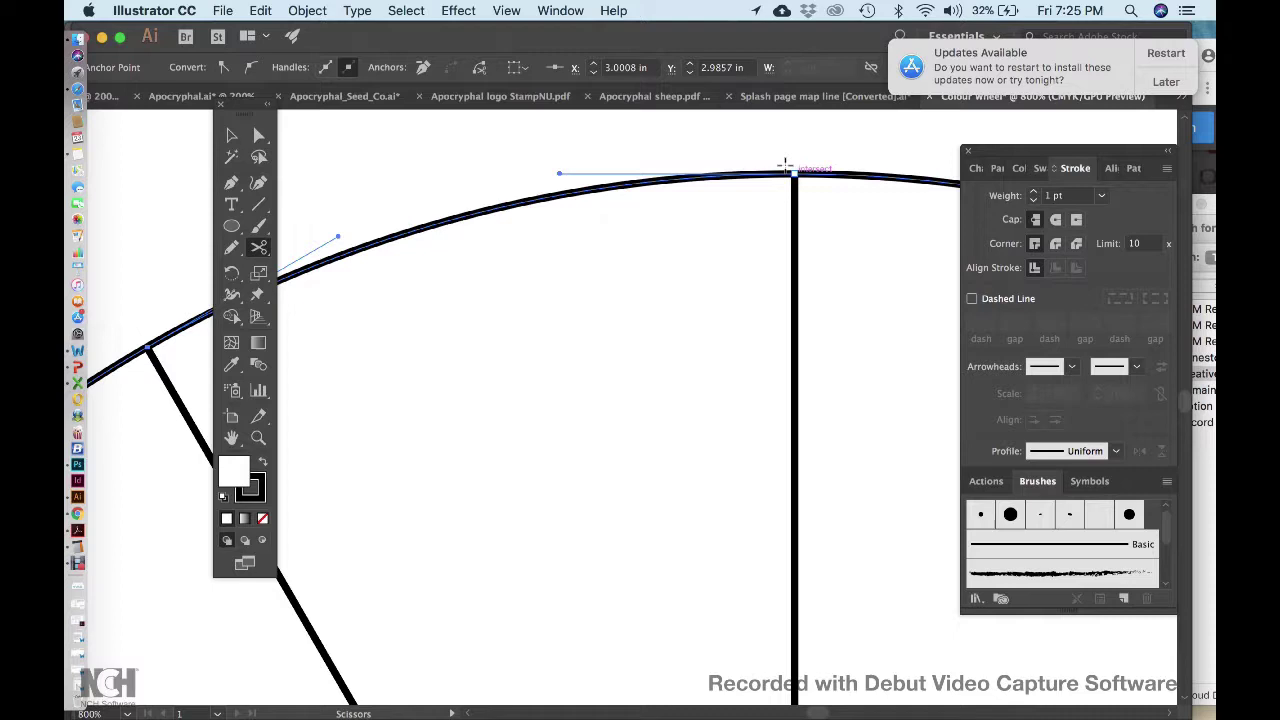
click(789, 168)
click(789, 167)
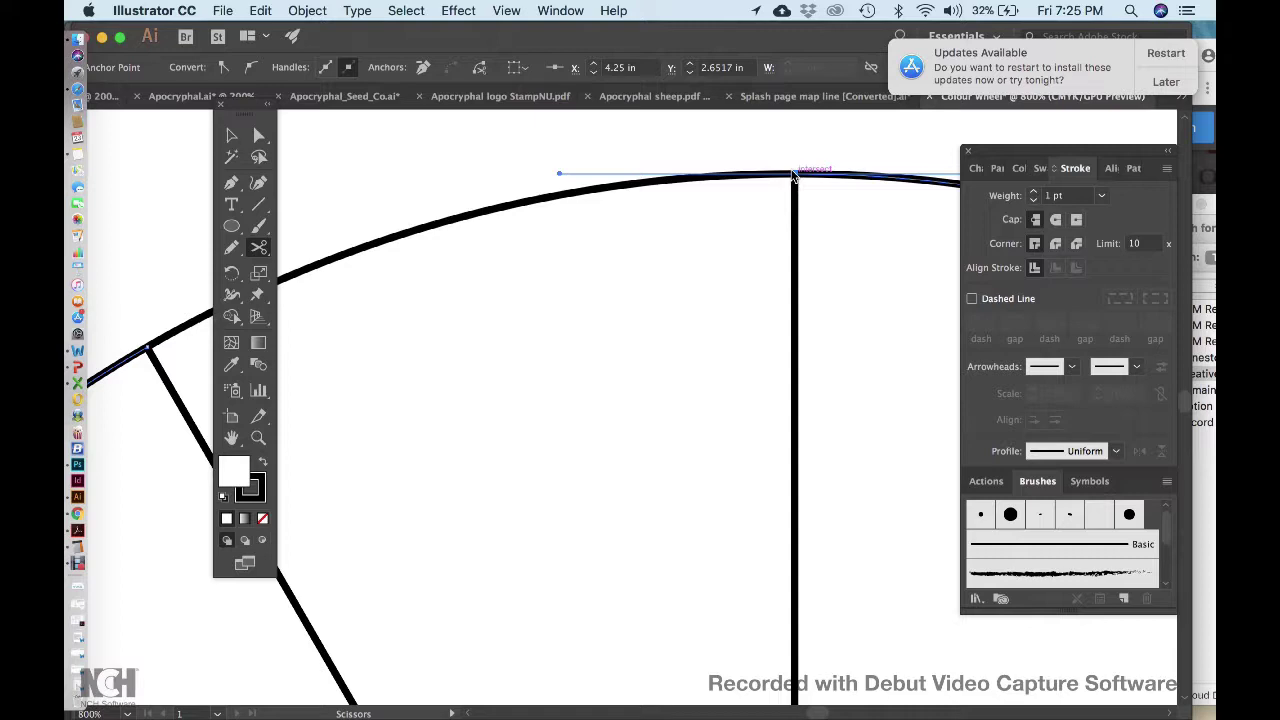
Try pulling the large arc's cut end away from the slanted line with Direct Selection, undo the move, and deselect.
scroll(581, 380, left, 5)
scroll(581, 380, down, 1)
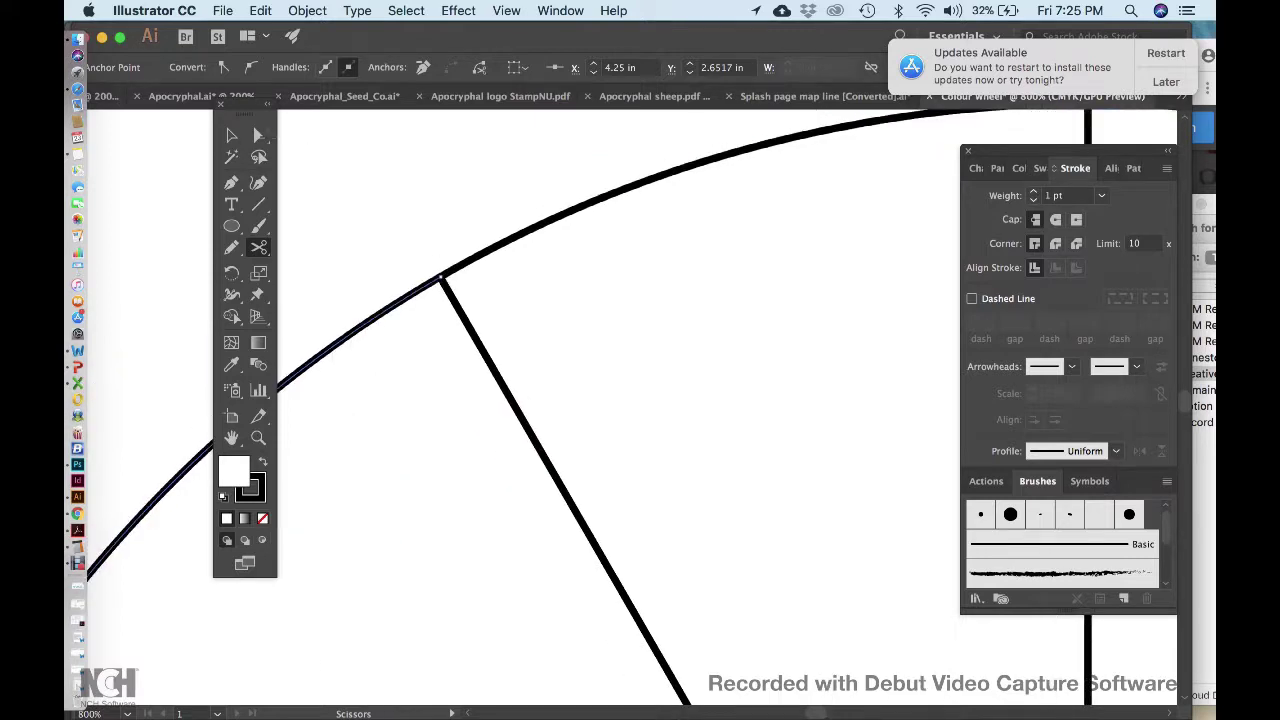
click(259, 137)
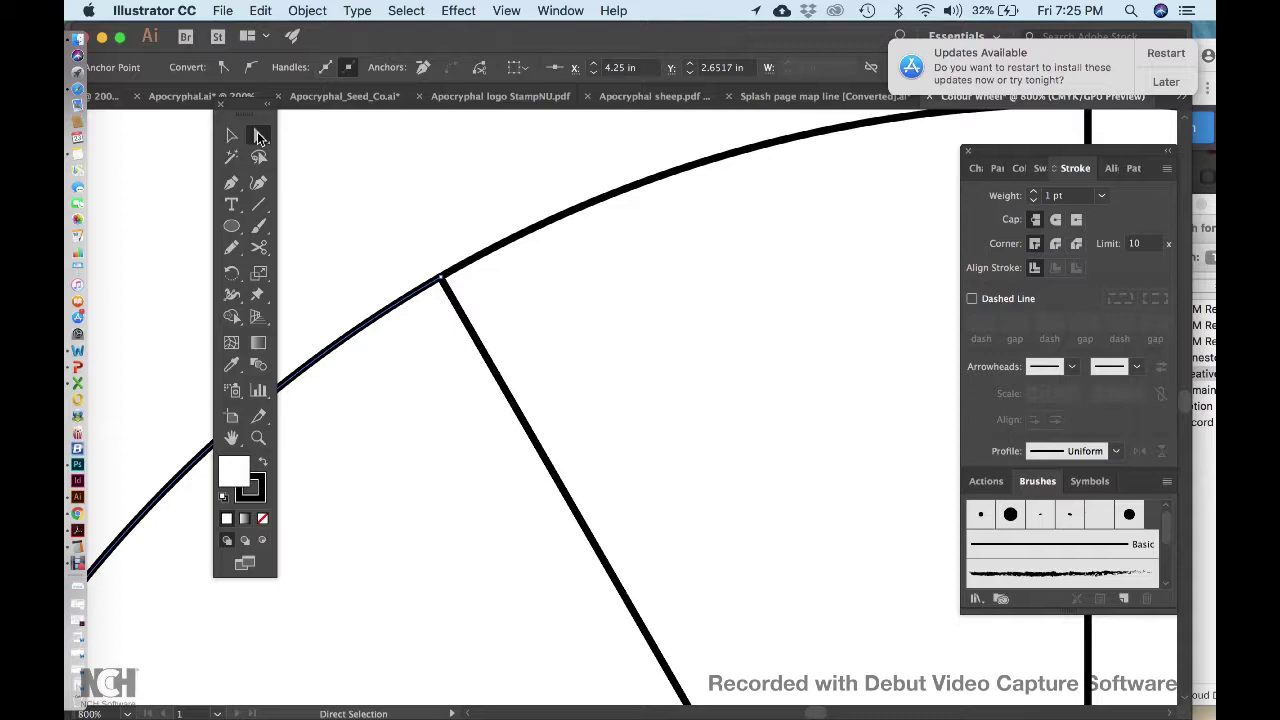
click(440, 278)
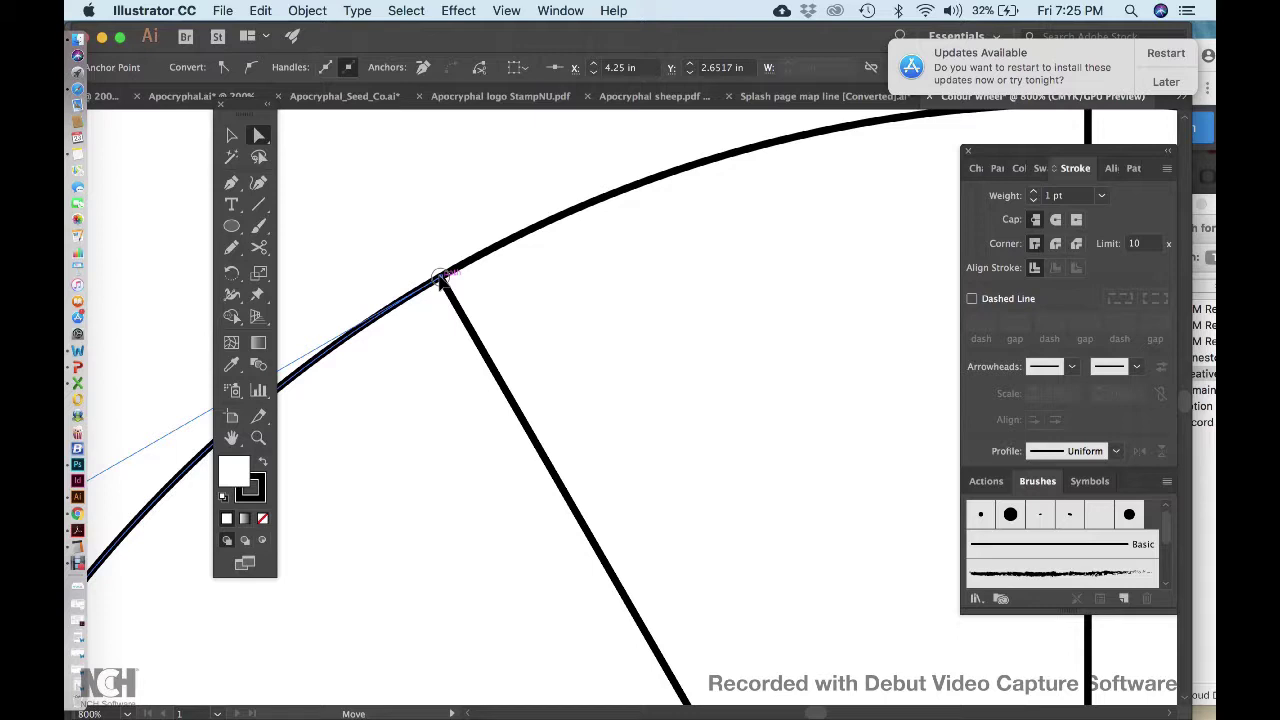
drag(440, 278, 386, 208)
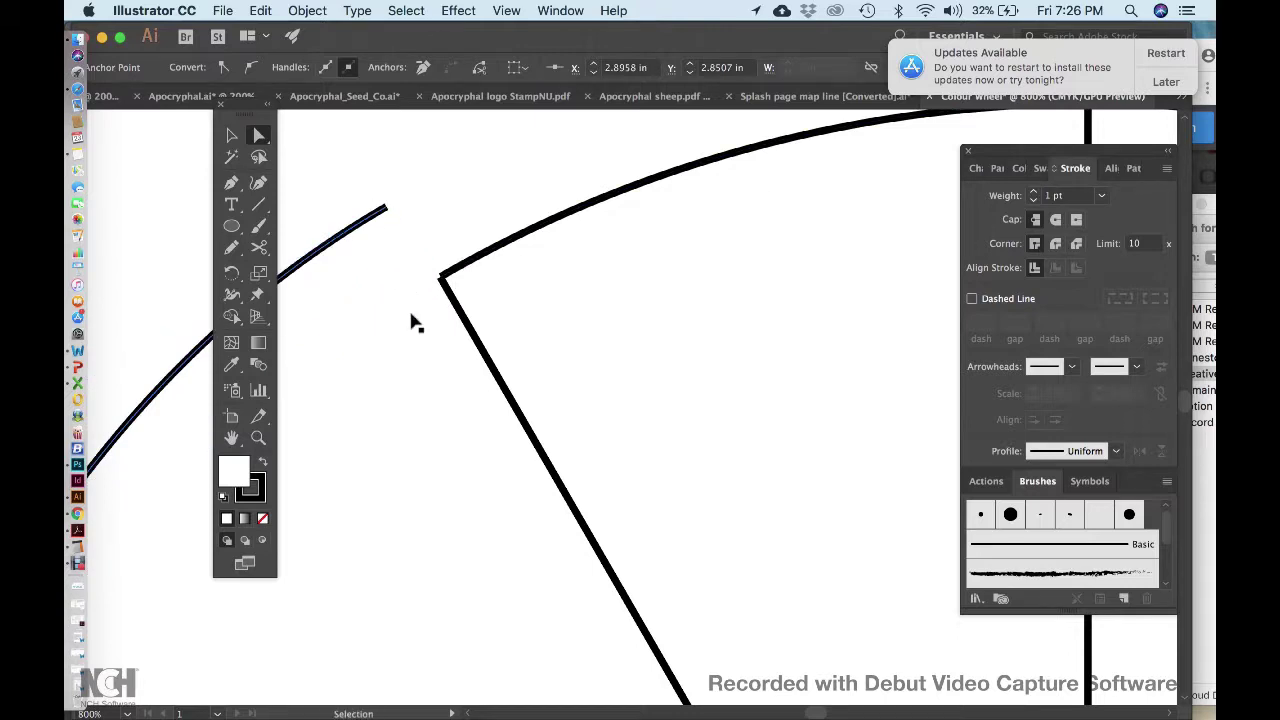
key(super+z)
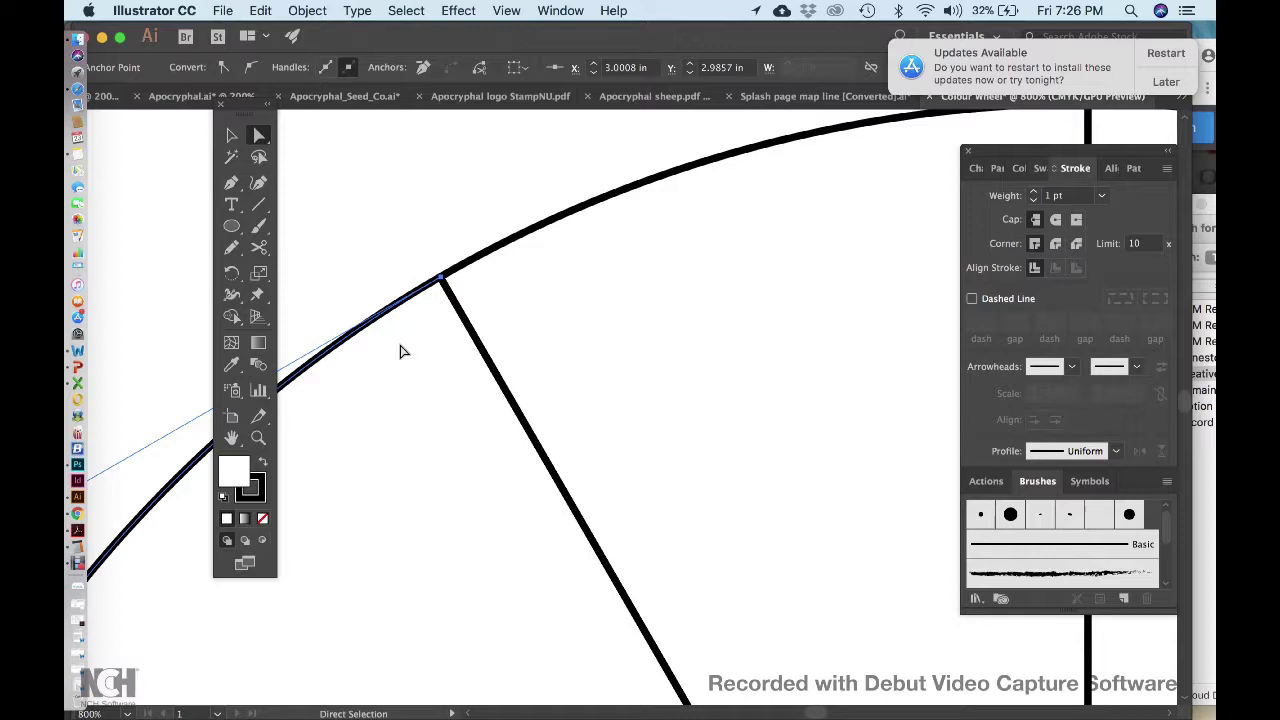
click(380, 215)
Examine the cut circle by selecting the short arc between the two lines and the remaining large arc separately.
key(super+0)
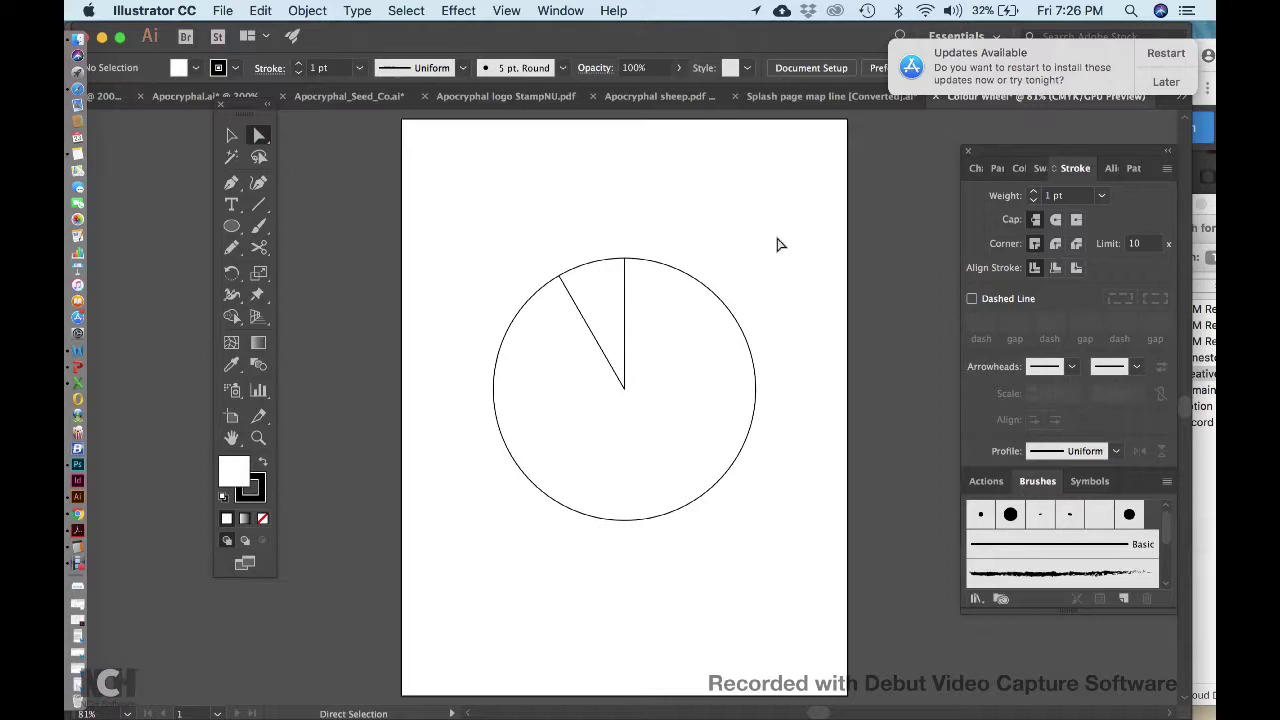
click(625, 310)
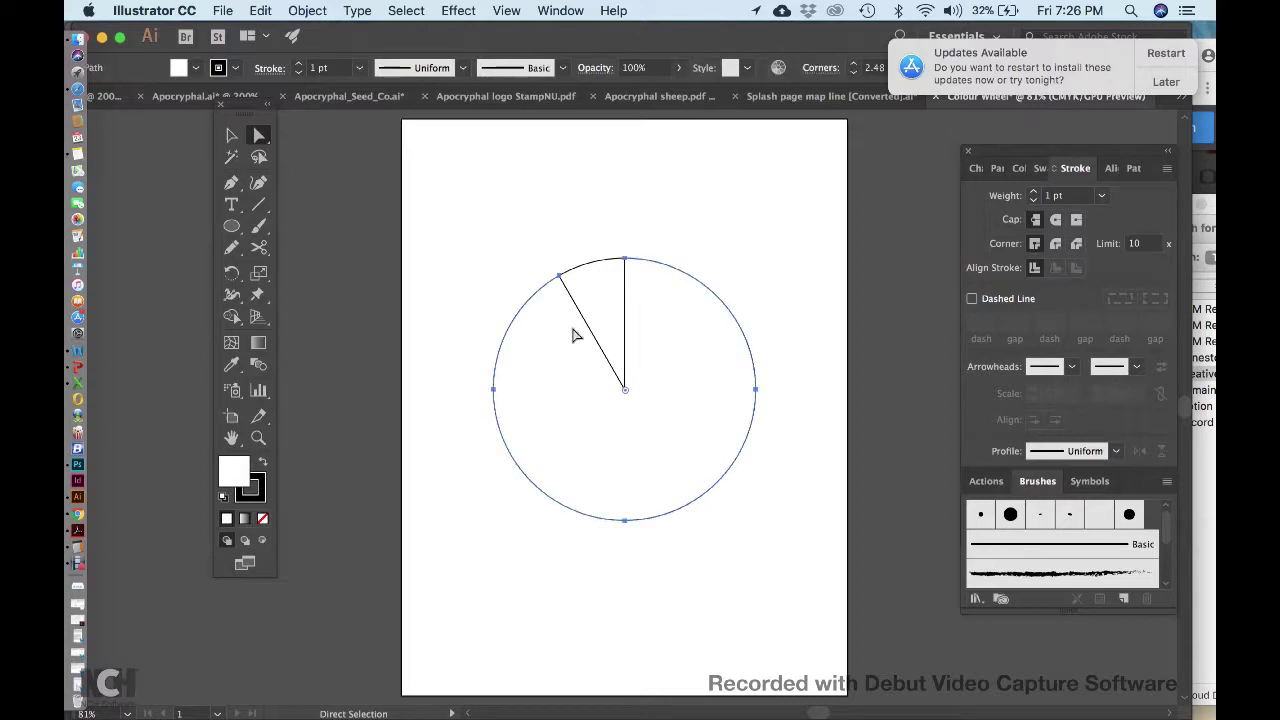
click(689, 201)
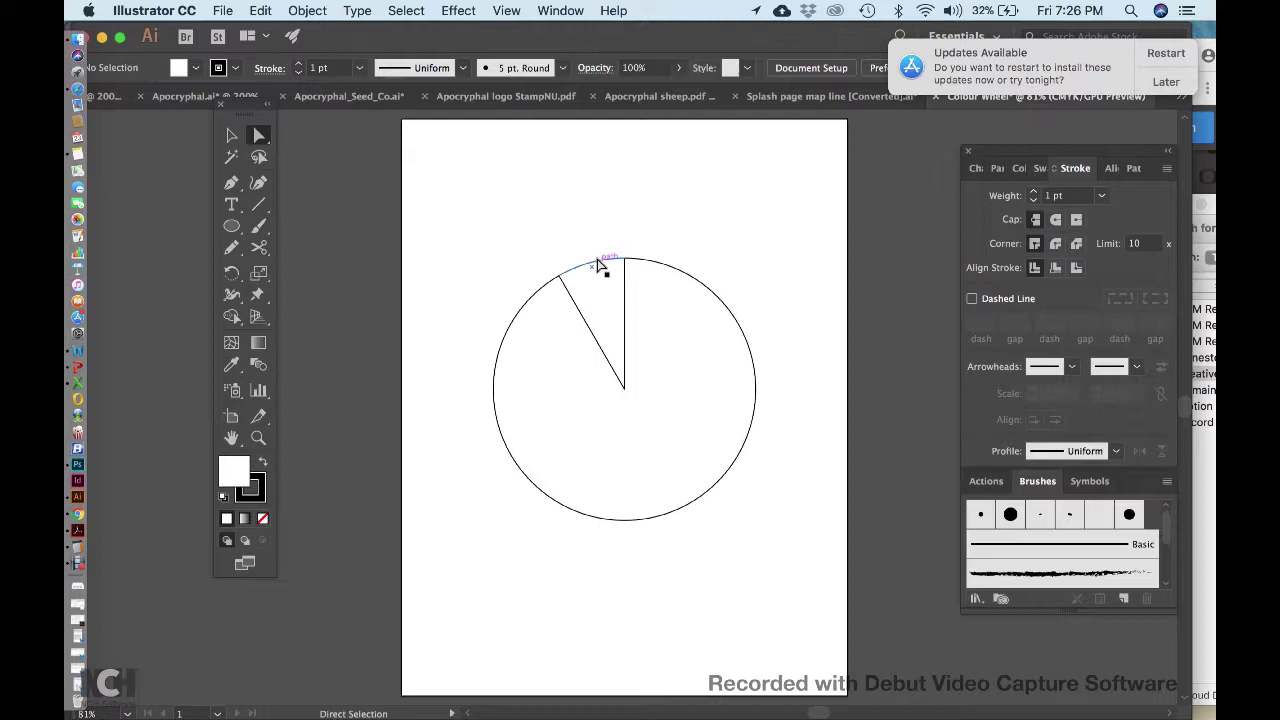
click(600, 265)
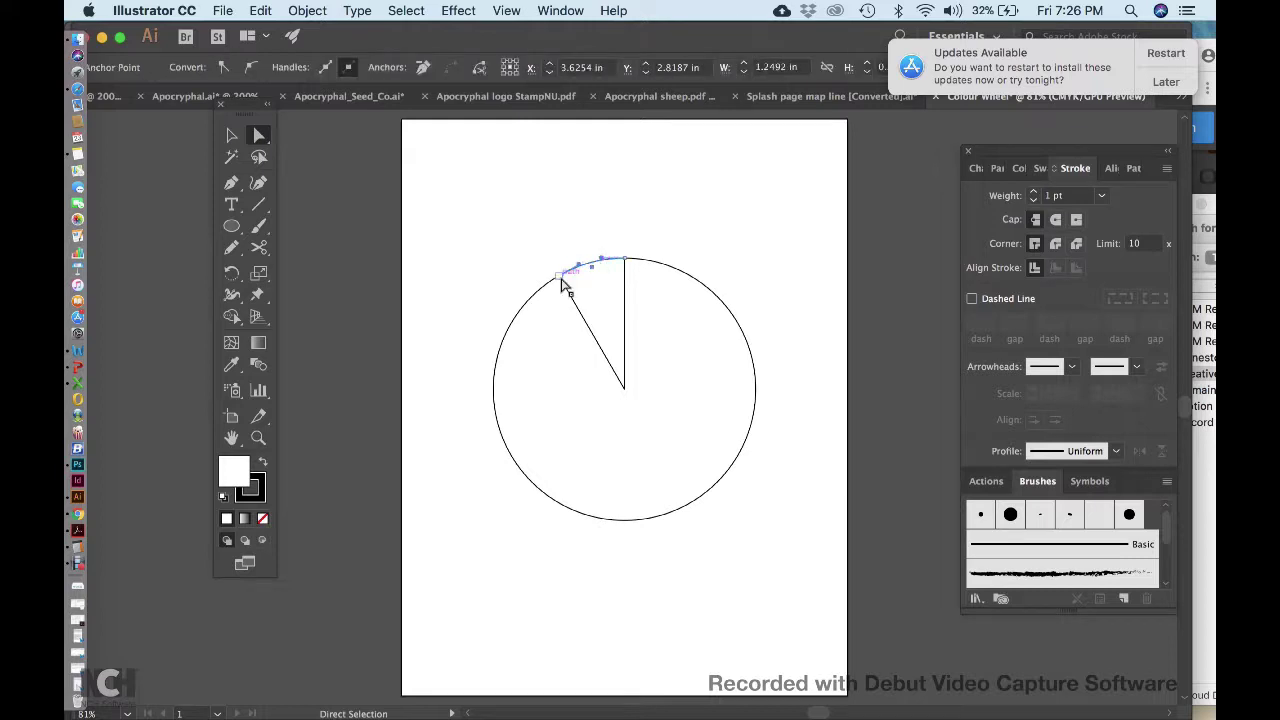
key(super+equal)
key(super+equal)
key(super+equal)
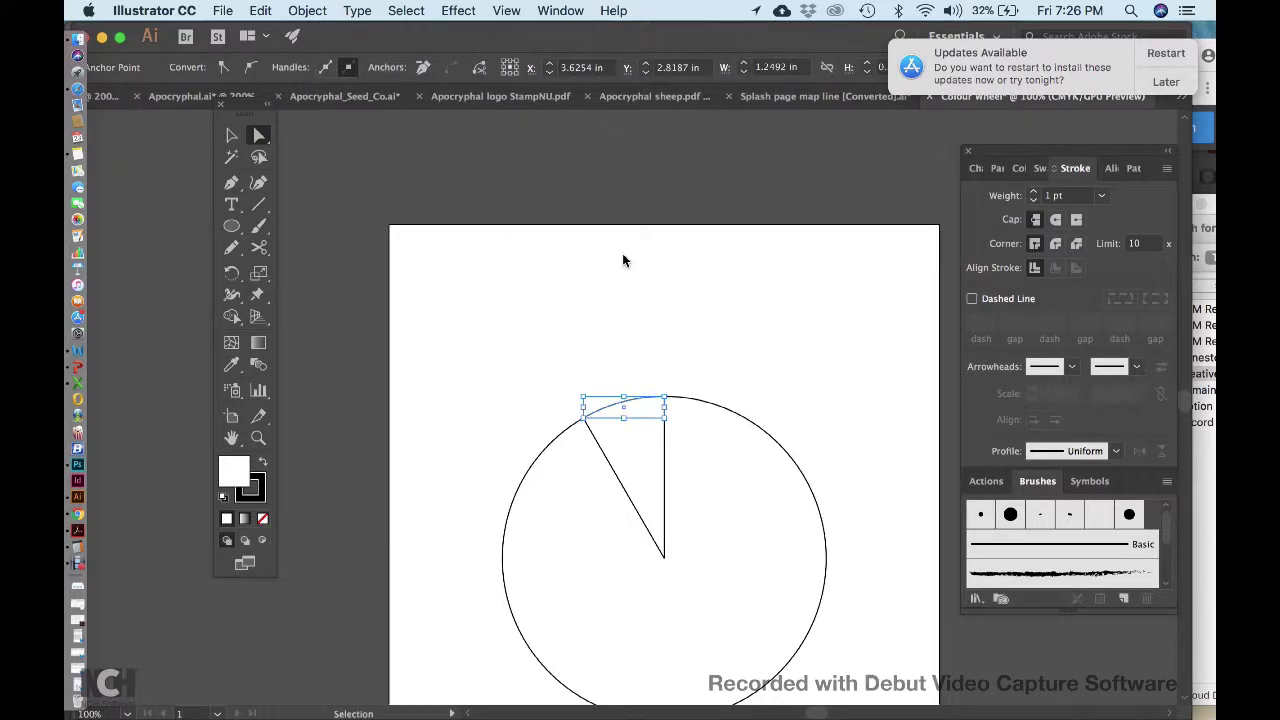
key(super+equal)
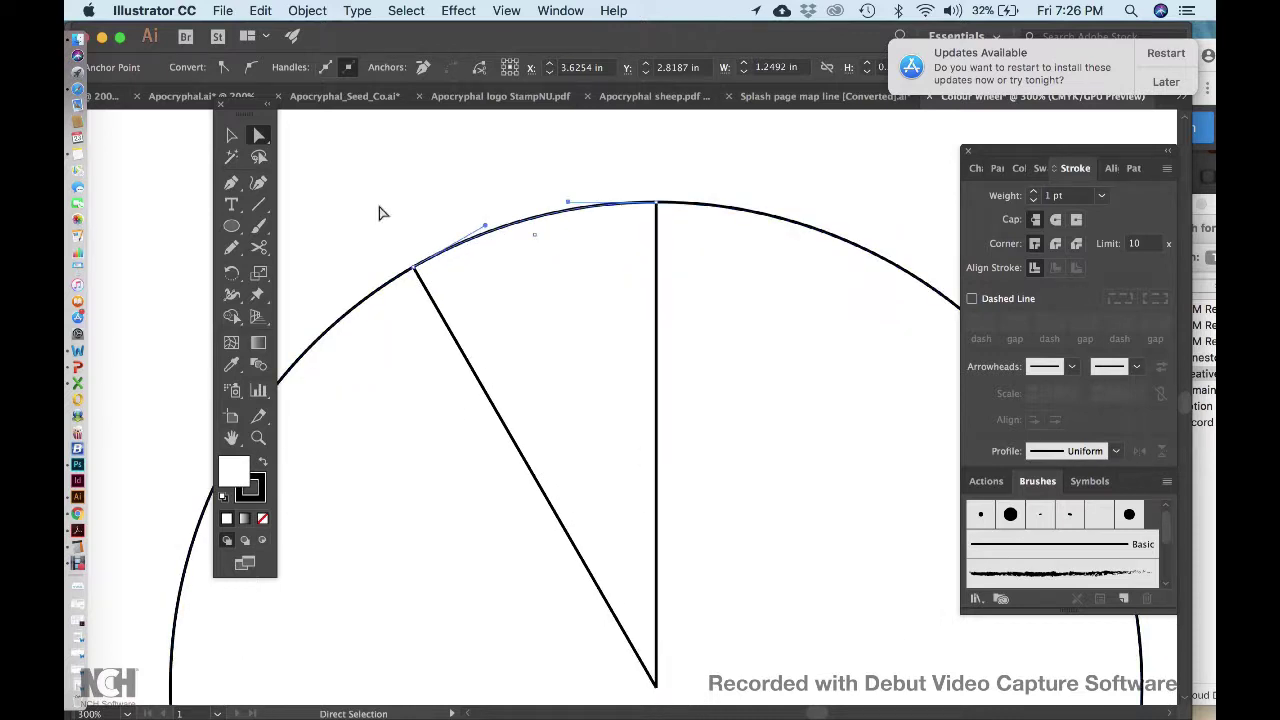
click(340, 210)
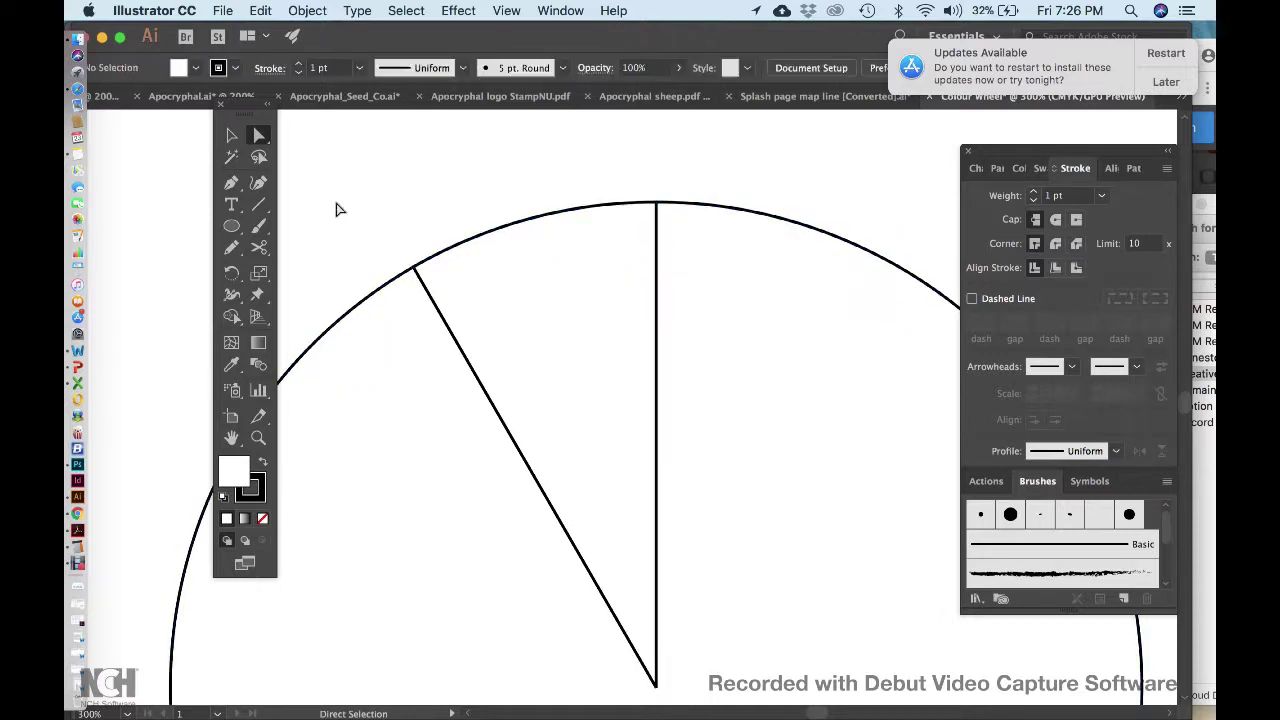
click(336, 318)
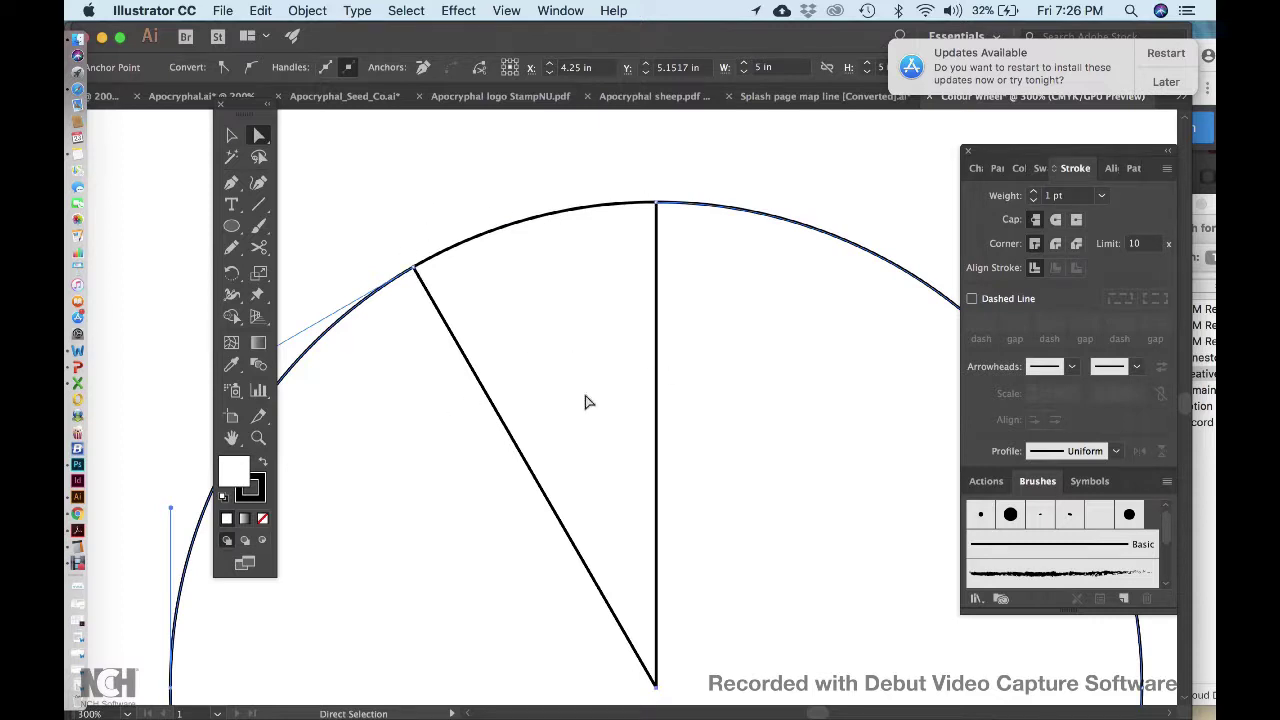
click(370, 228)
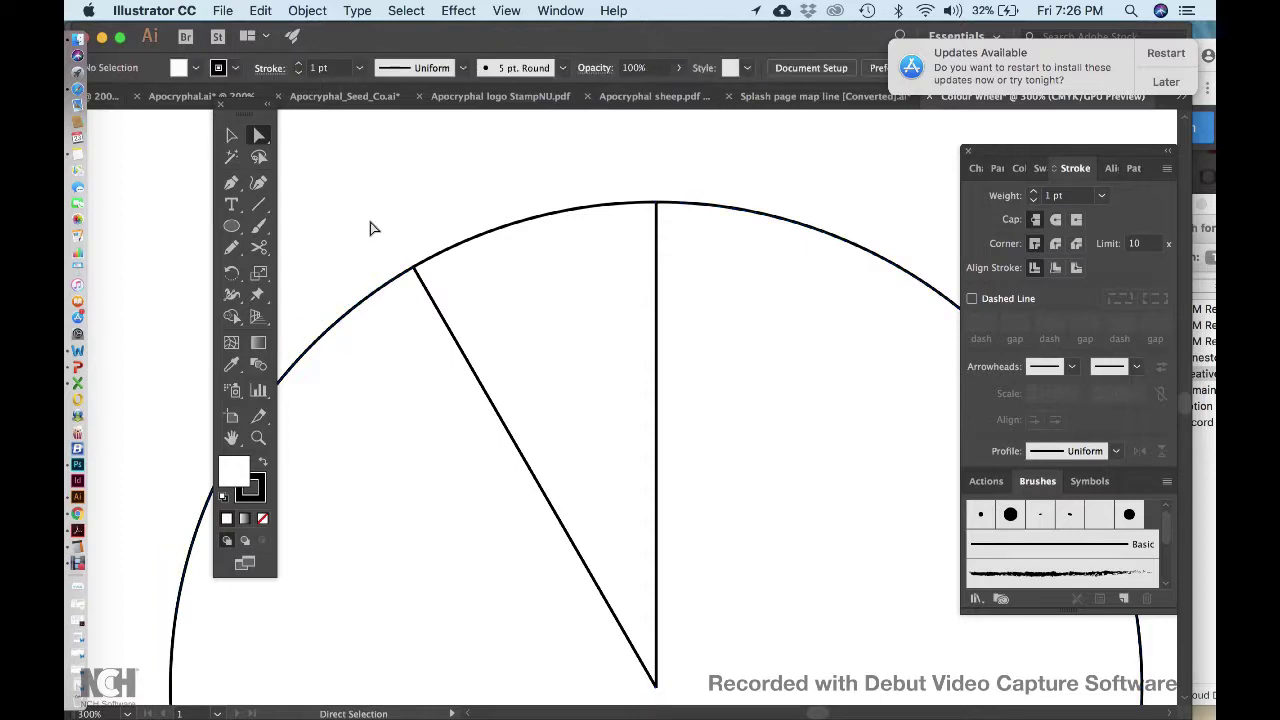
click(388, 287)
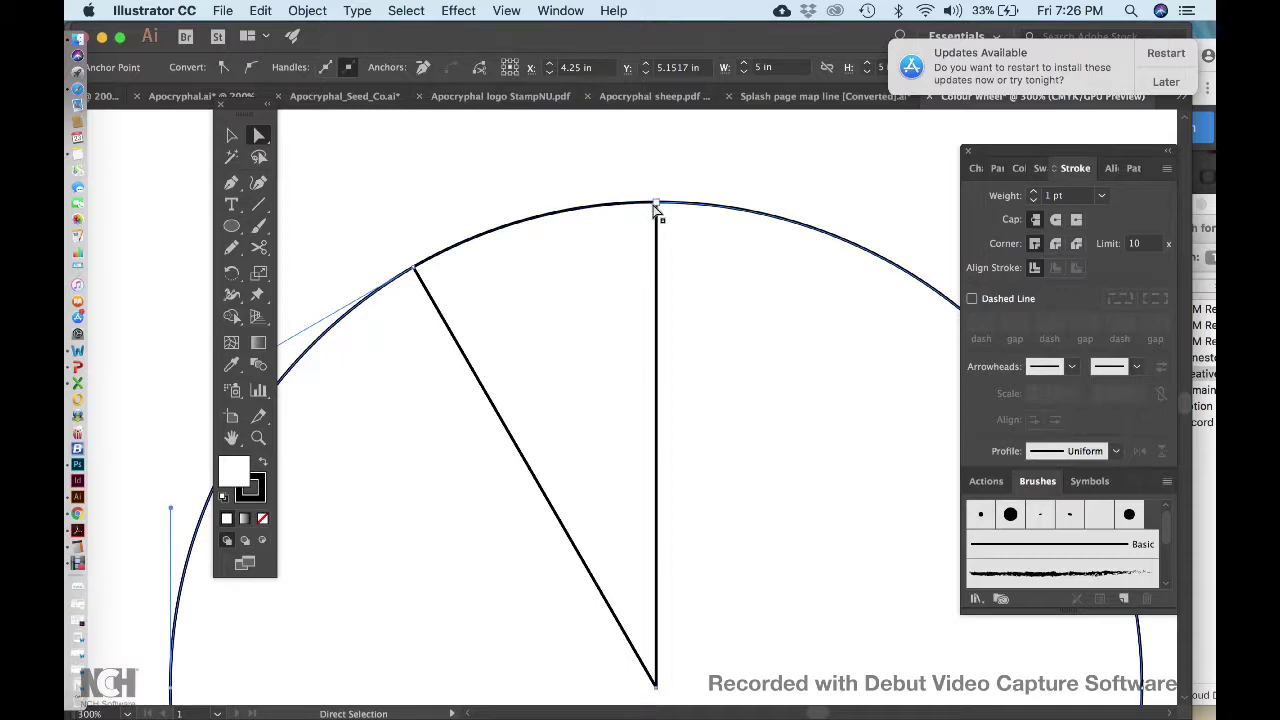
Delete the circle's large remaining arc, keeping only the short arc and the two straight lines of the wedge.
click(323, 262)
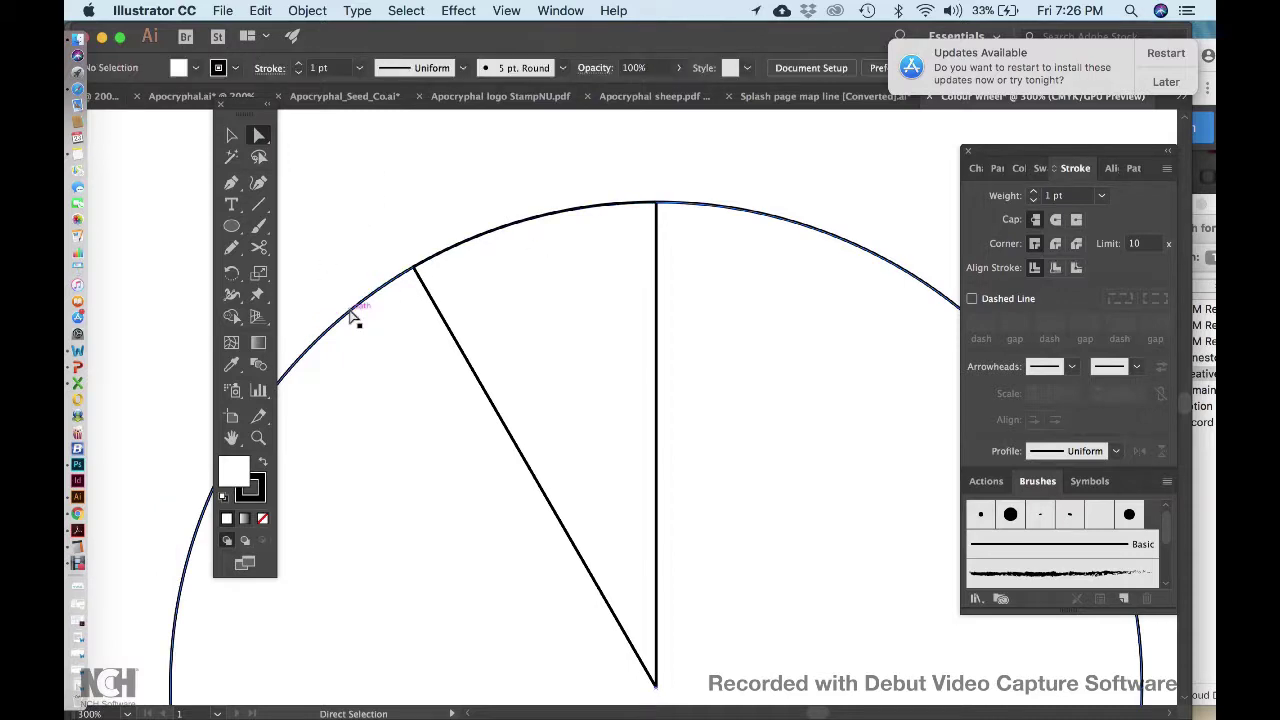
click(350, 311)
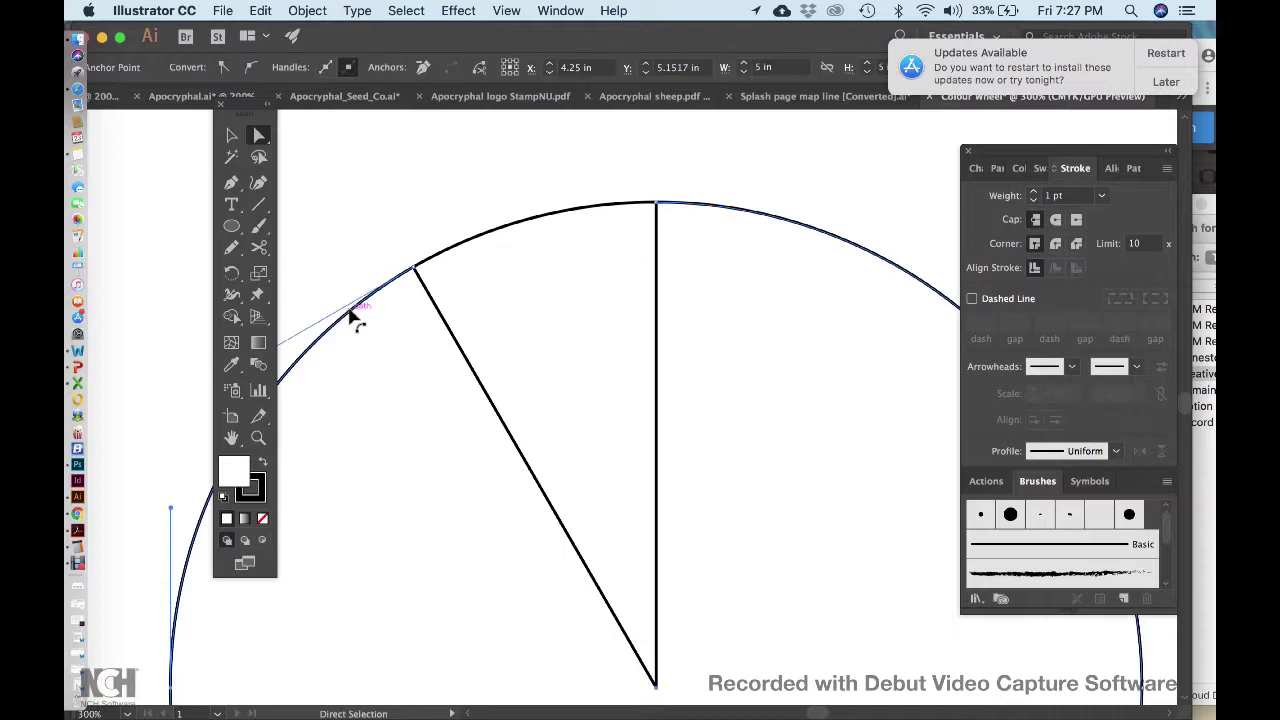
key(BackSpace)
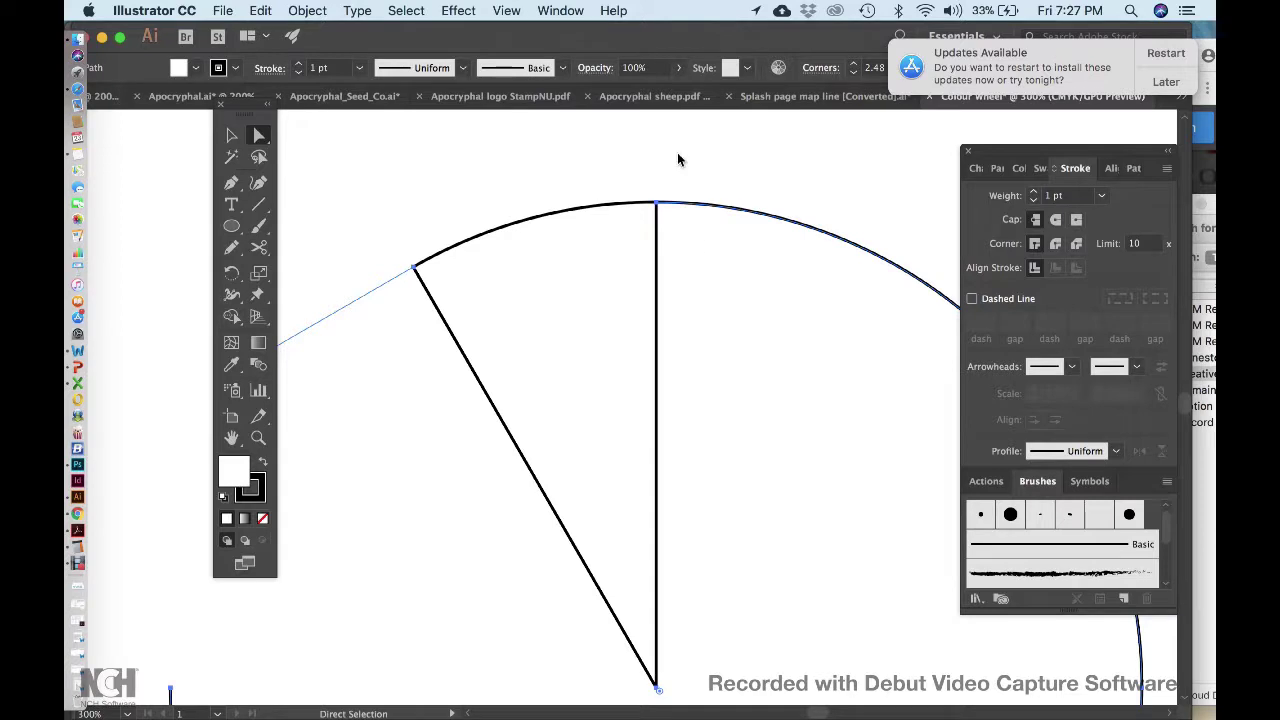
key(BackSpace)
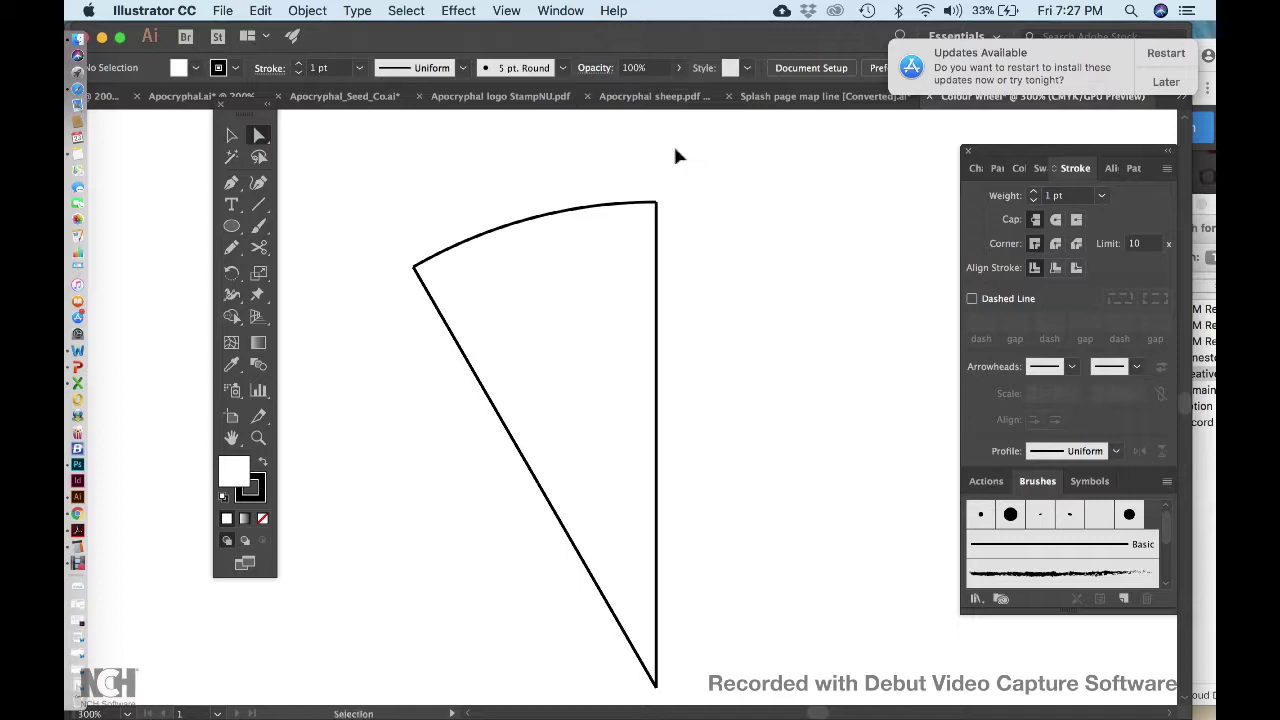
key(super+0)
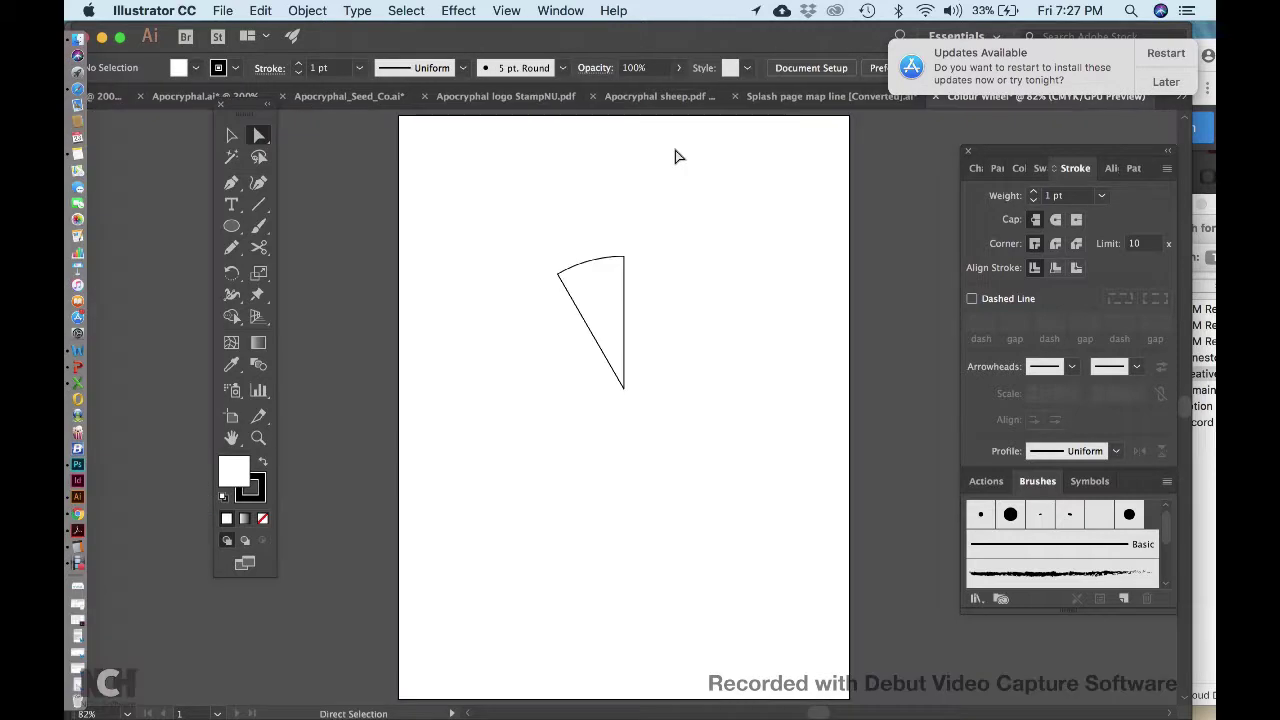
key(super+equal)
key(super+equal)
key(super+equal)
scroll(675, 155, up, 3)
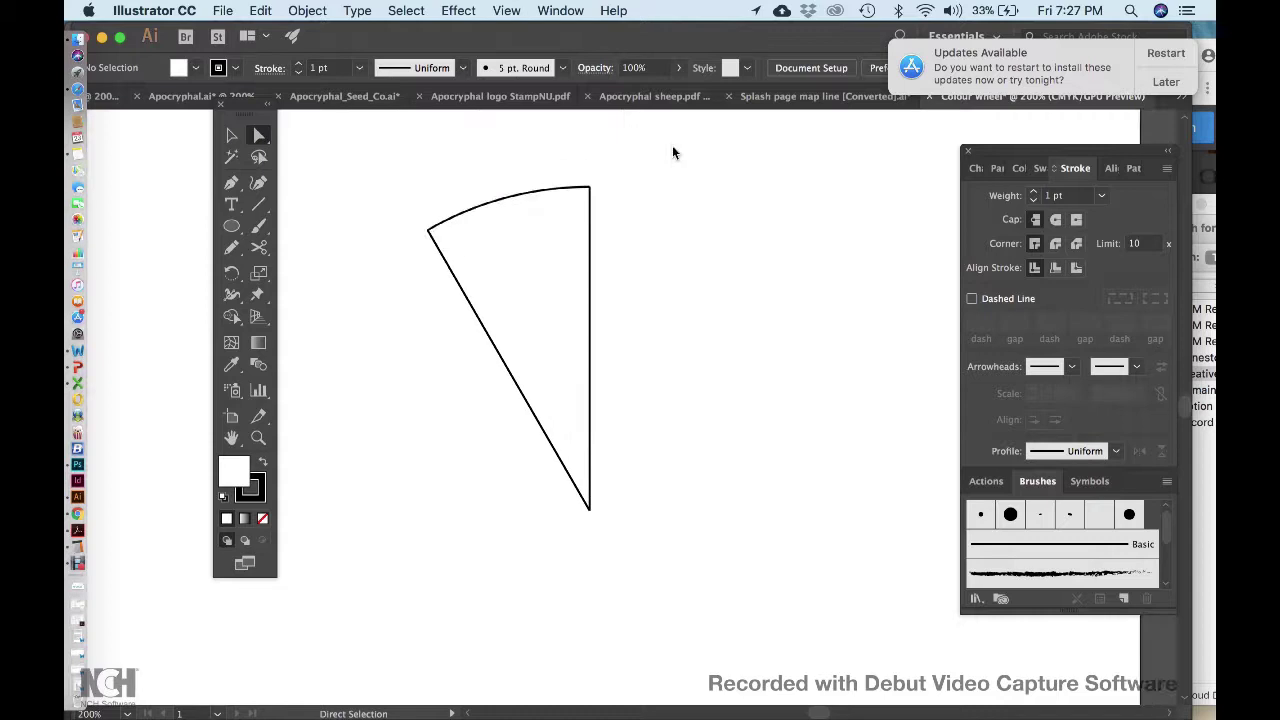